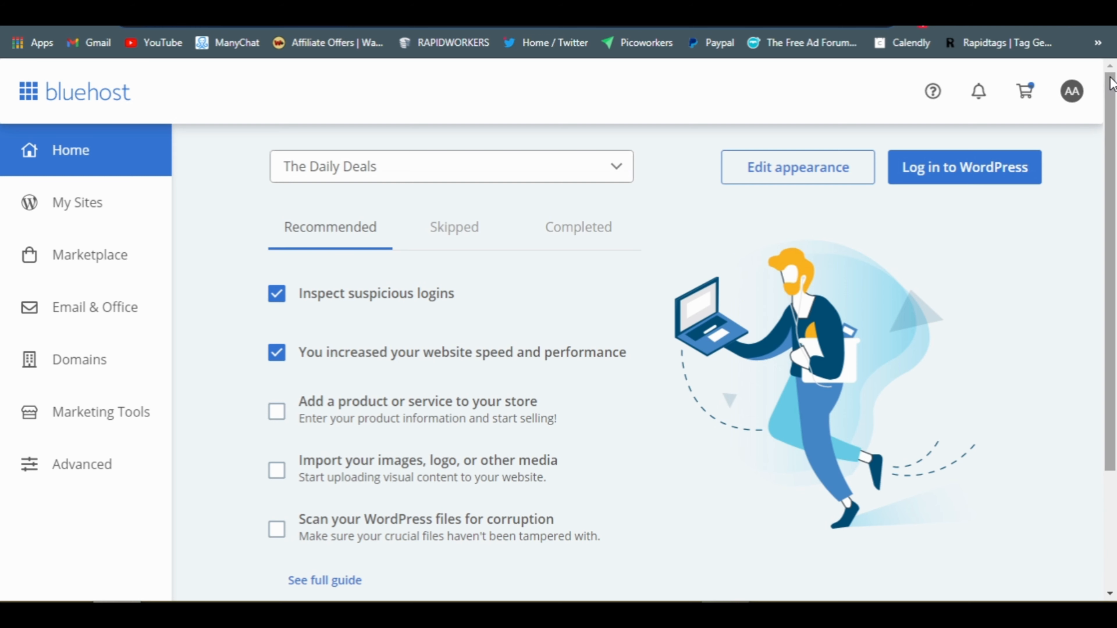
# Go to Advanced hosting tools and open the Email Accounts manager
pyautogui.moveTo(1110, 78); pyautogui.dragTo(1109, 34)
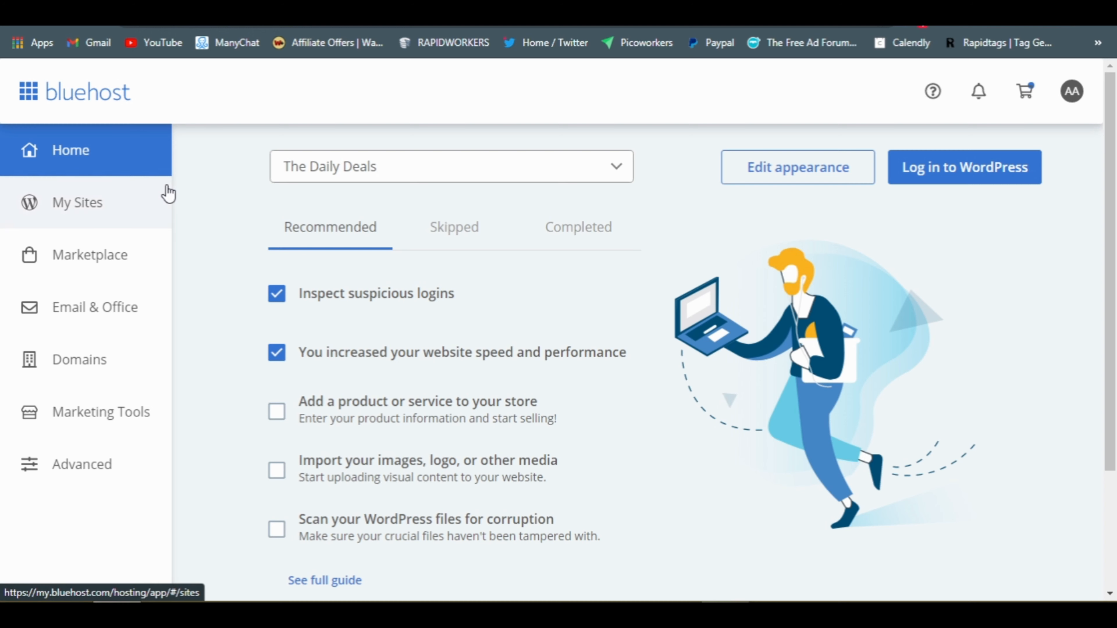
pyautogui.click(65, 475)
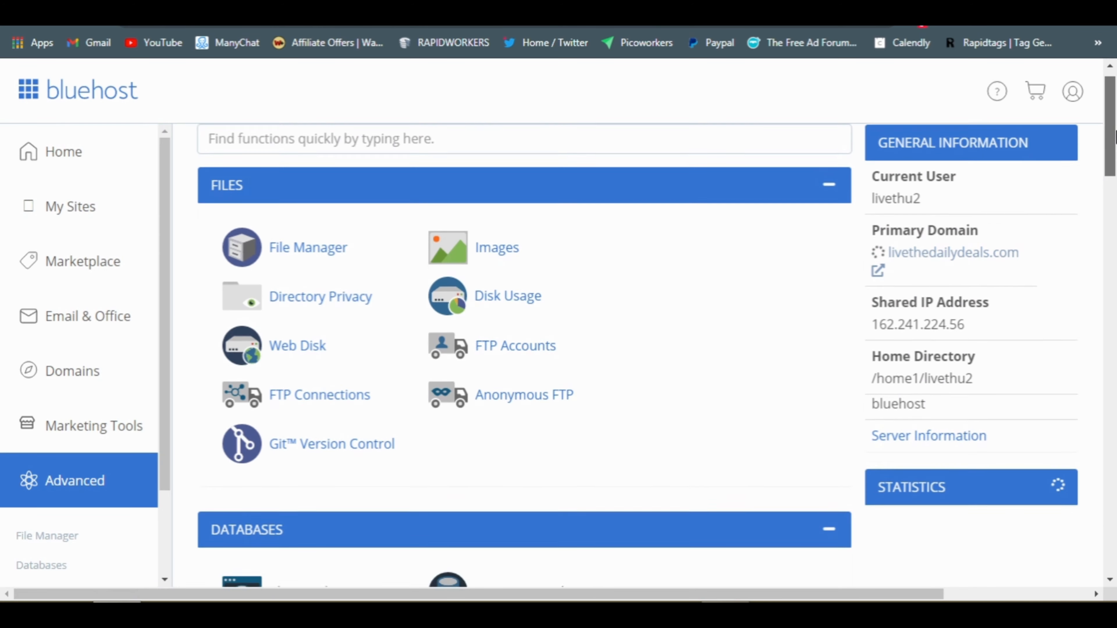
pyautogui.moveTo(1115, 138); pyautogui.dragTo(1115, 220)
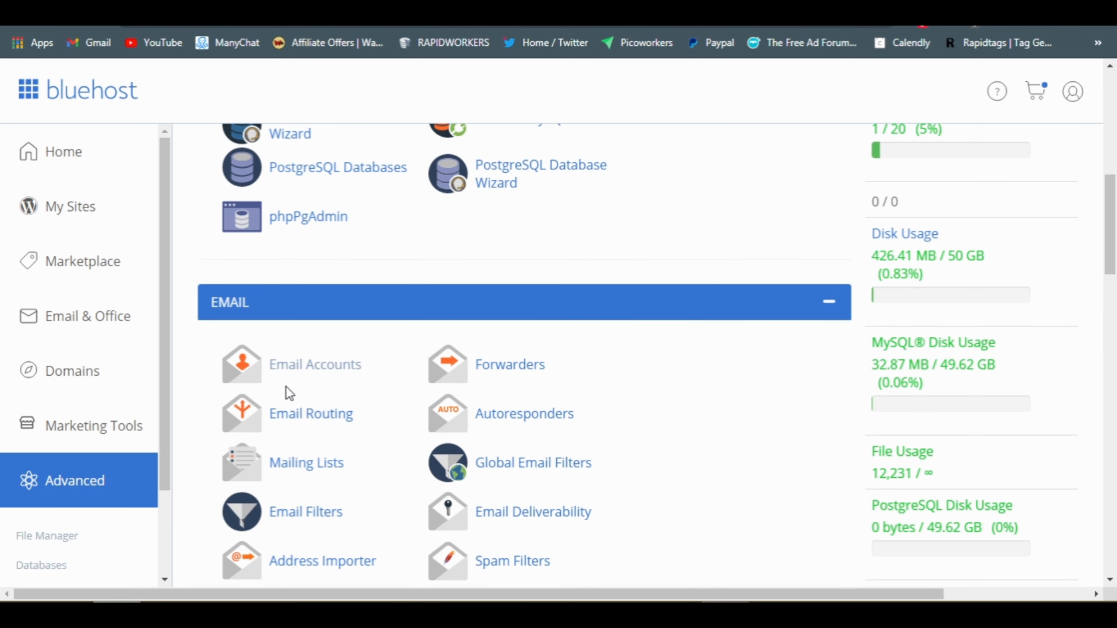
pyautogui.click(316, 365)
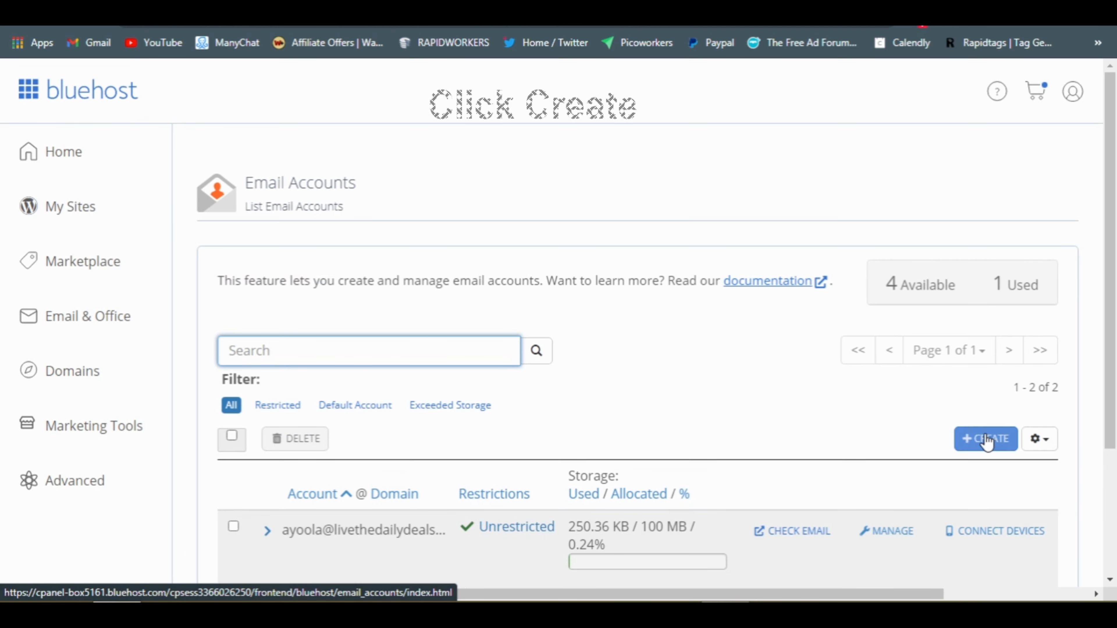
# Start a new email account and set its username to Support
pyautogui.click(986, 440)
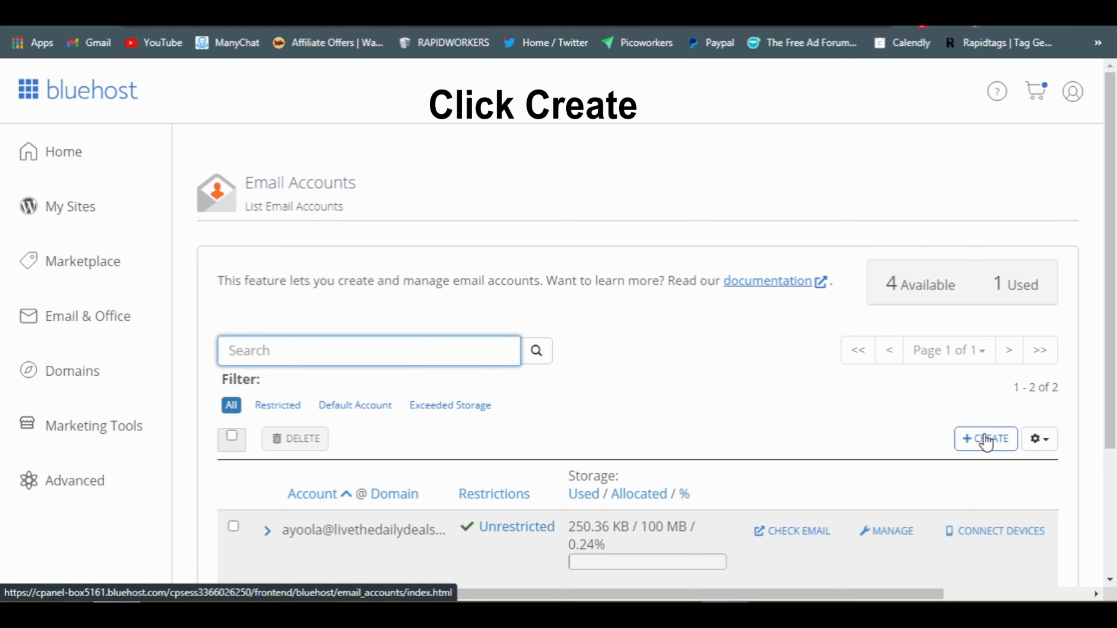
pyautogui.click(986, 440)
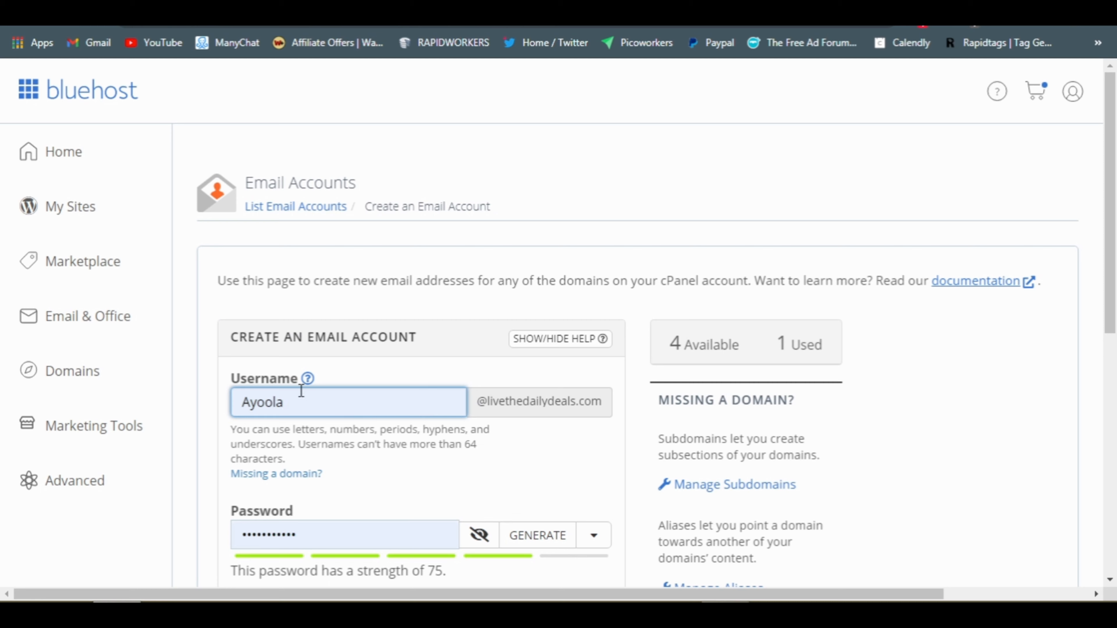
pyautogui.moveTo(290, 400); pyautogui.dragTo(228, 408)
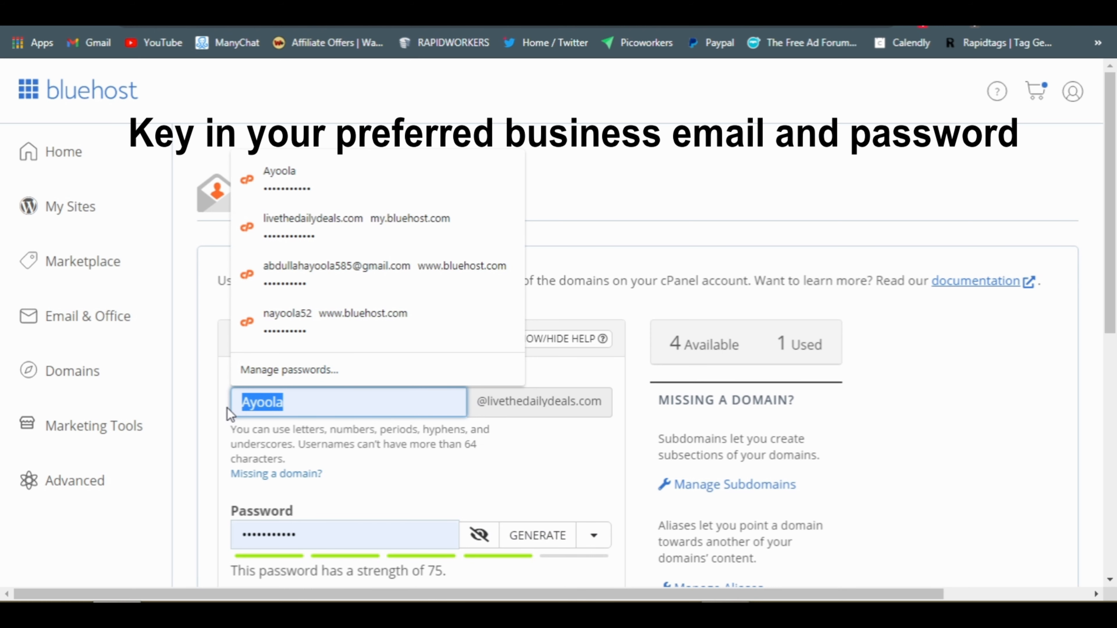
pyautogui.write('Support')
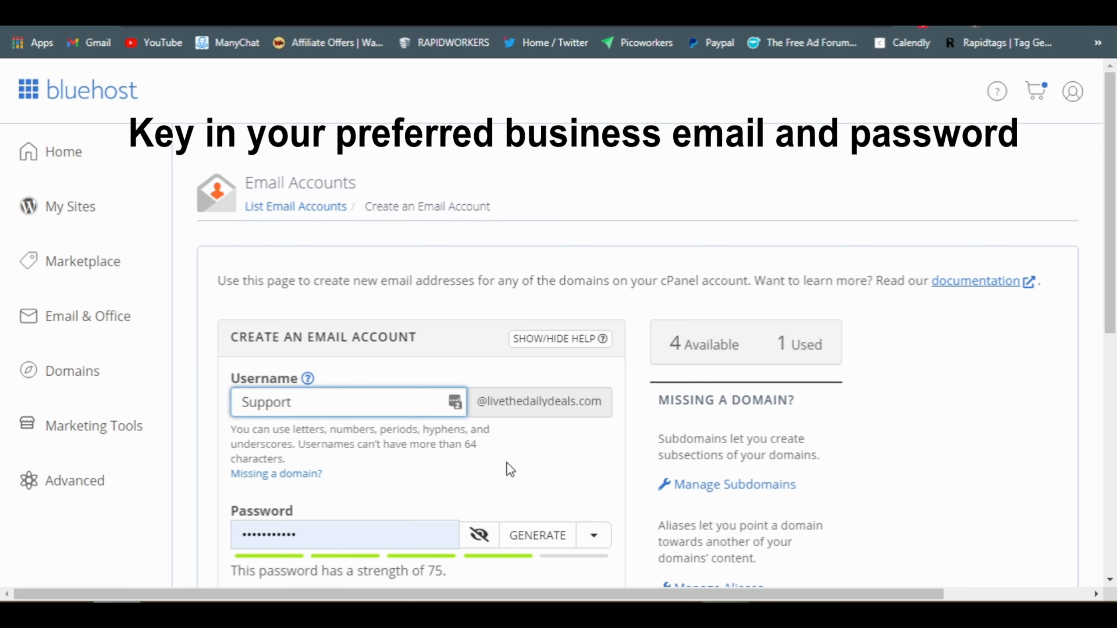
# Replace the prefilled password with a new account password
pyautogui.click(329, 531)
pyautogui.moveTo(329, 531); pyautogui.dragTo(233, 537)
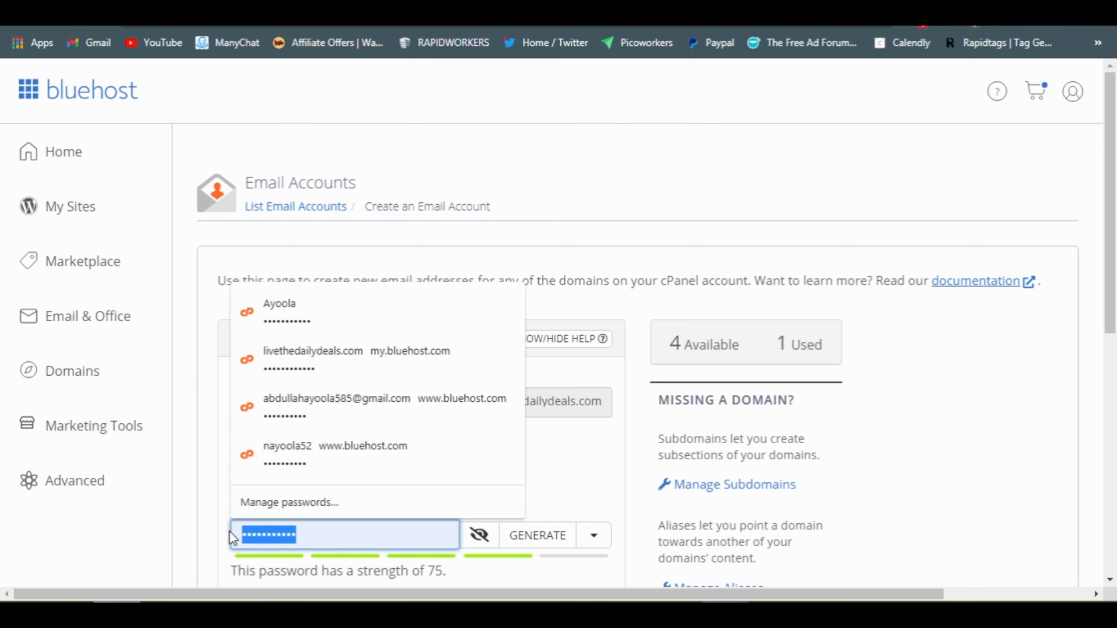
pyautogui.press('BackSpace')
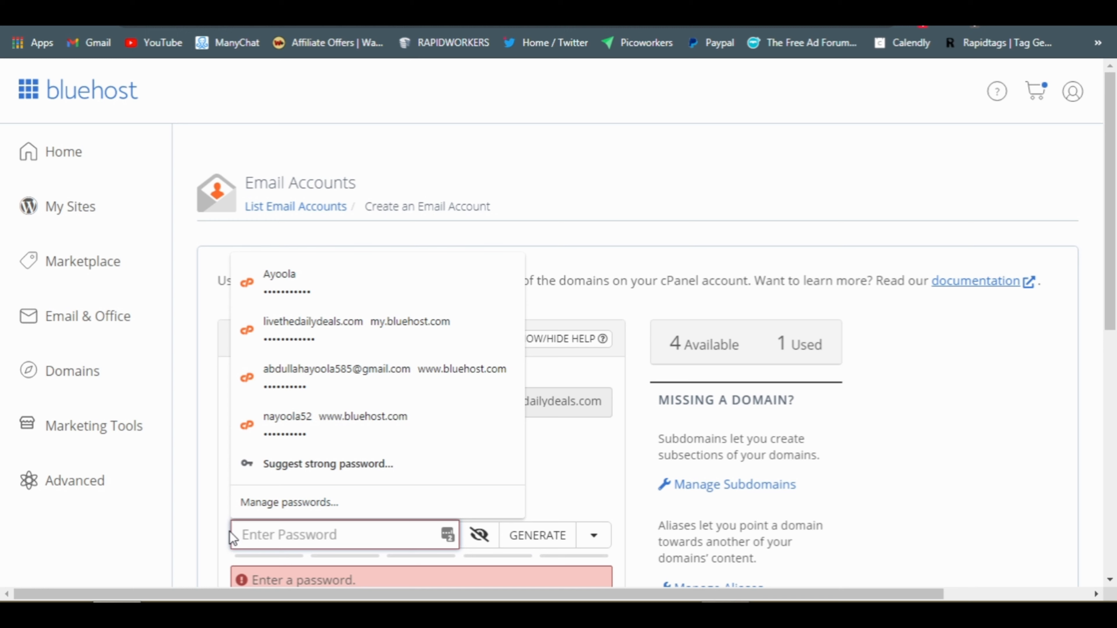
pyautogui.write('a')
pyautogui.press('BackSpace')
pyautogui.write('a')
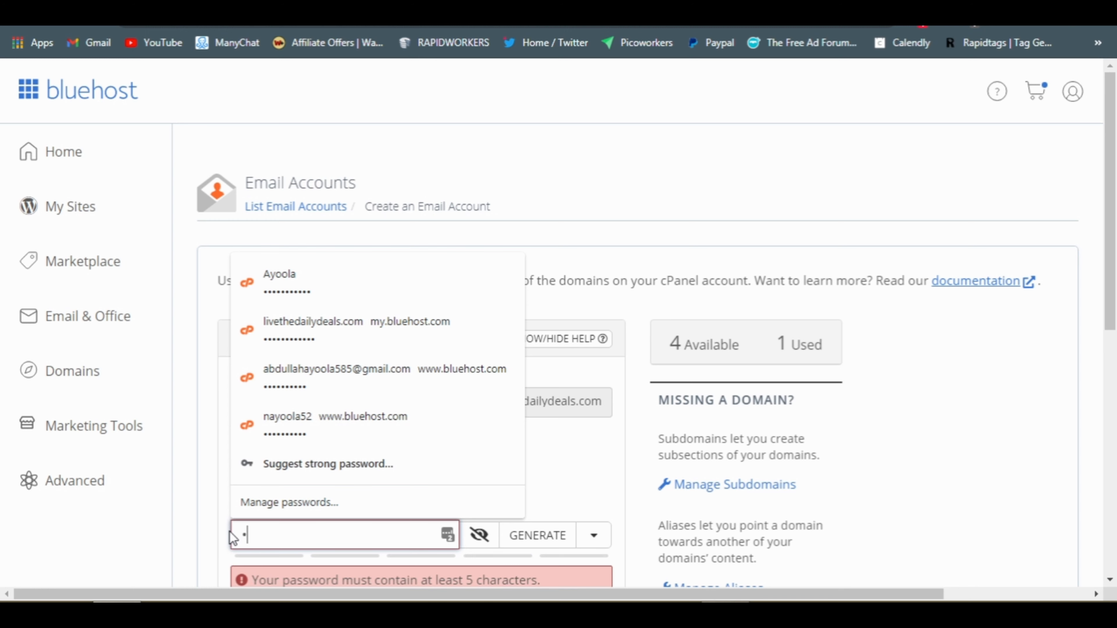
pyautogui.write('•••••••••')
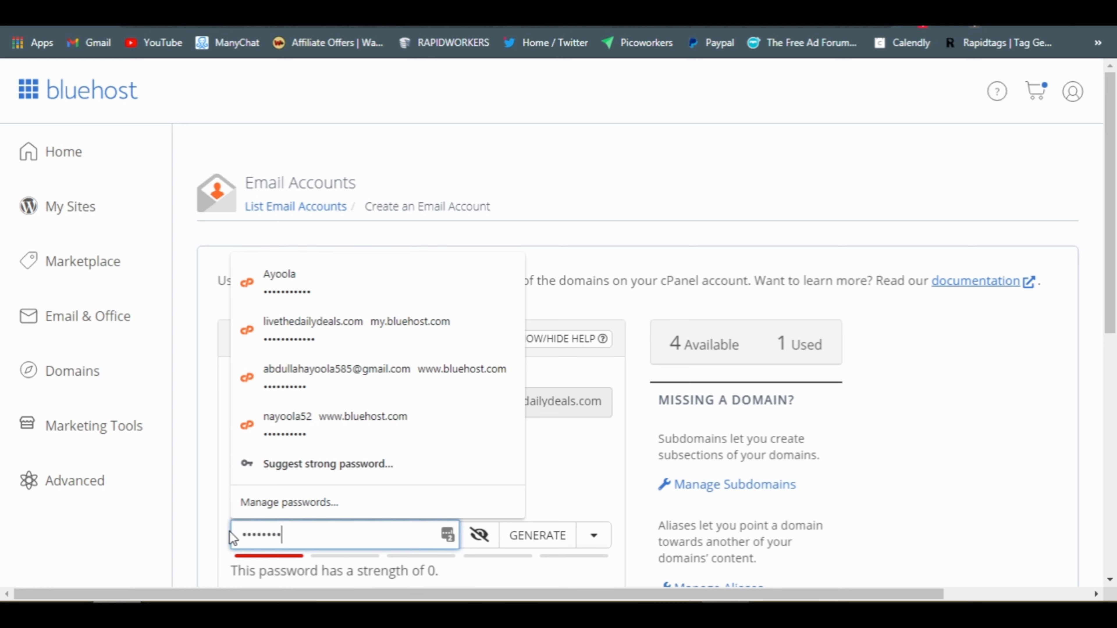
pyautogui.write('••')
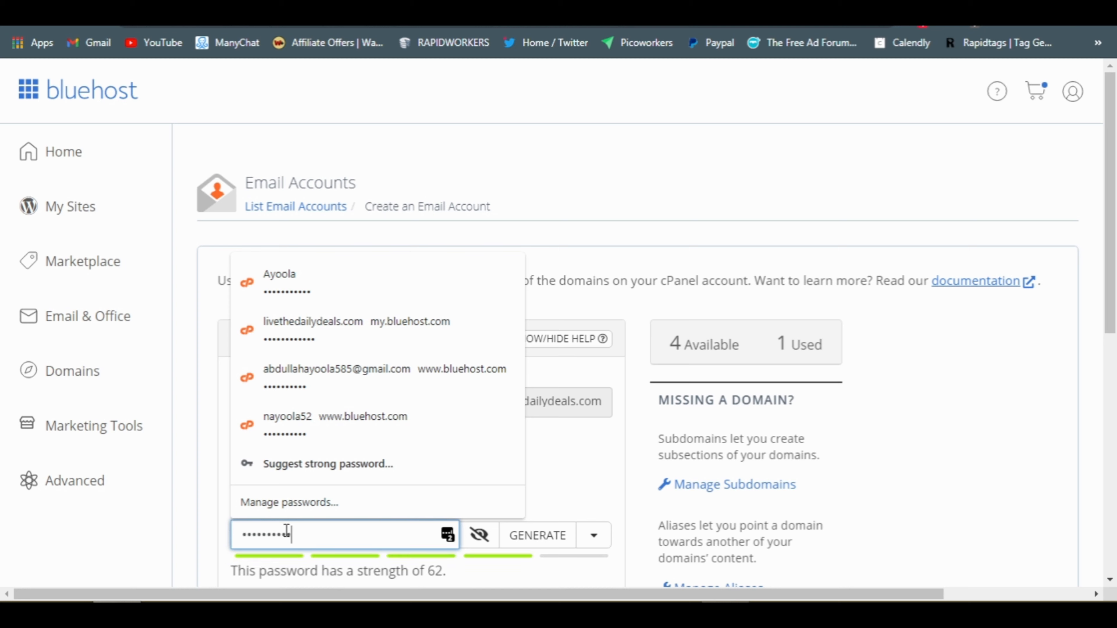
pyautogui.moveTo(304, 539); pyautogui.dragTo(224, 547)
pyautogui.write('••••••')
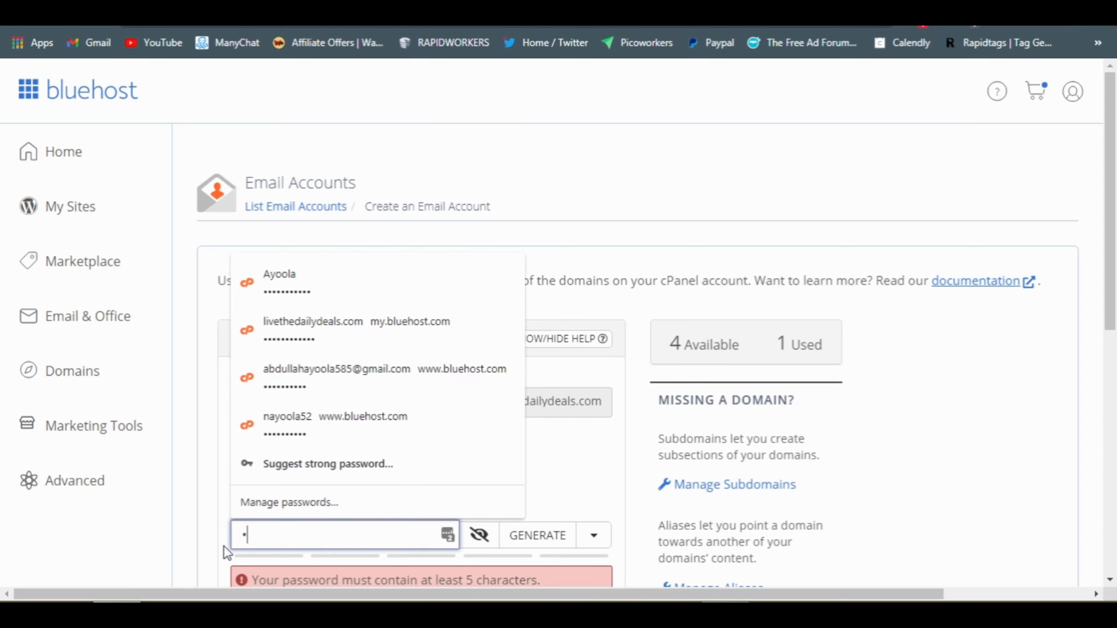
pyautogui.write('•••••')
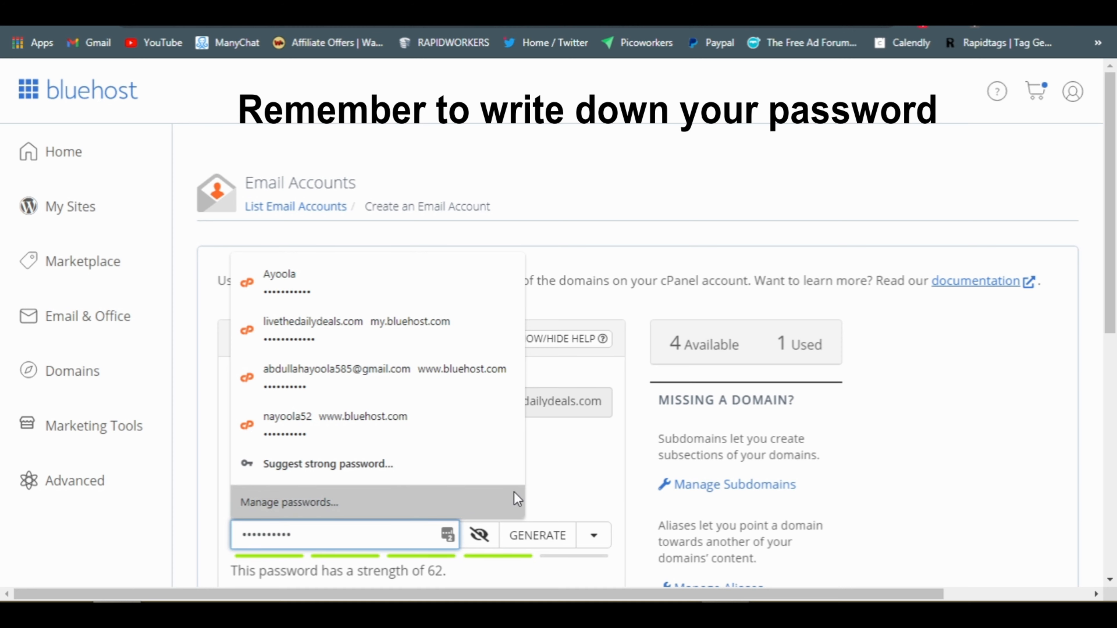
pyautogui.moveTo(1114, 275); pyautogui.dragTo(1116, 433)
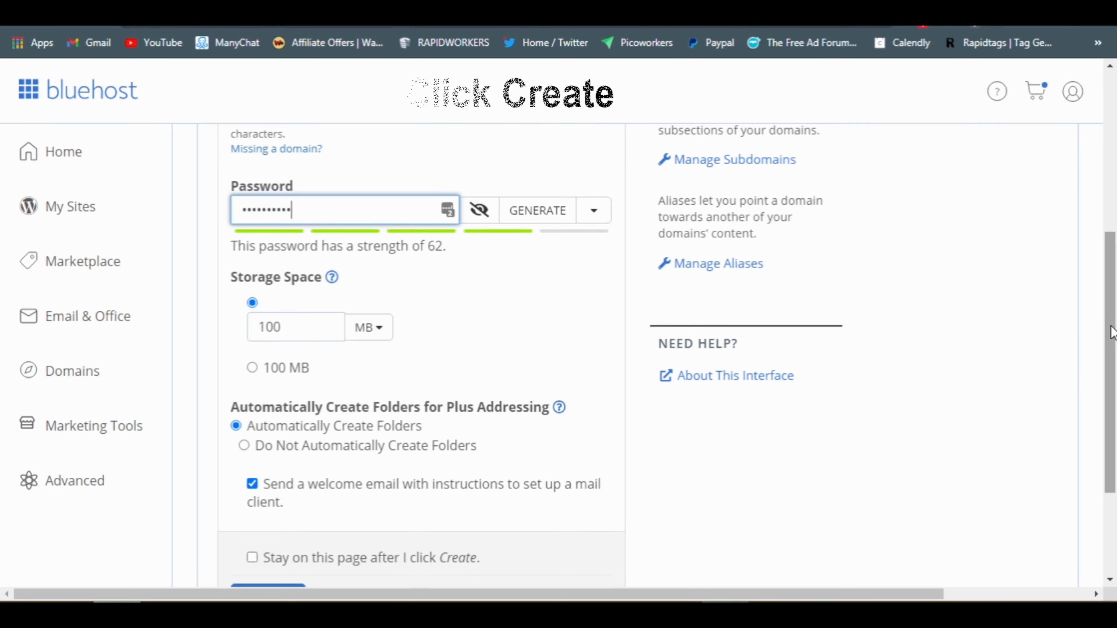
# Create the Support mailbox and save its password in Chrome and LastPass
pyautogui.scroll(-3, 1078, 361)
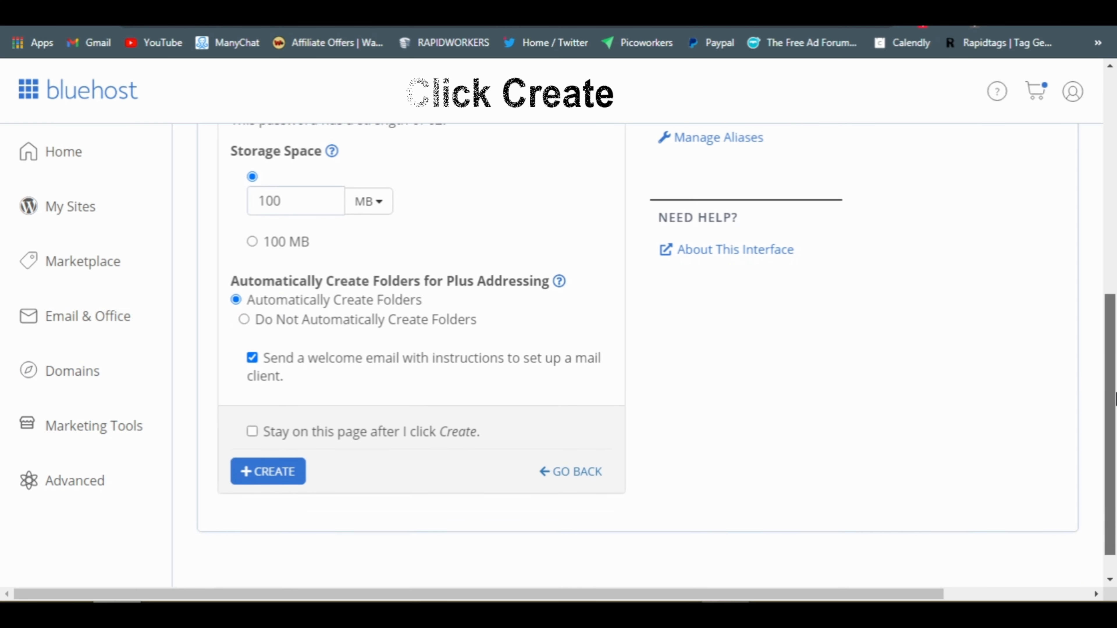
pyautogui.click(266, 462)
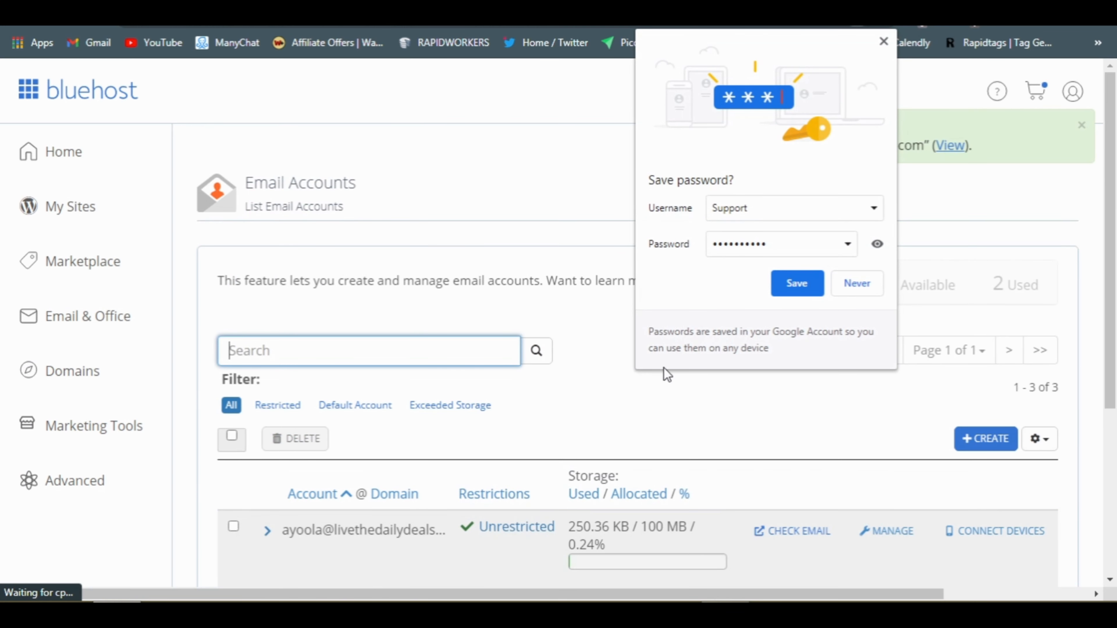
pyautogui.click(797, 284)
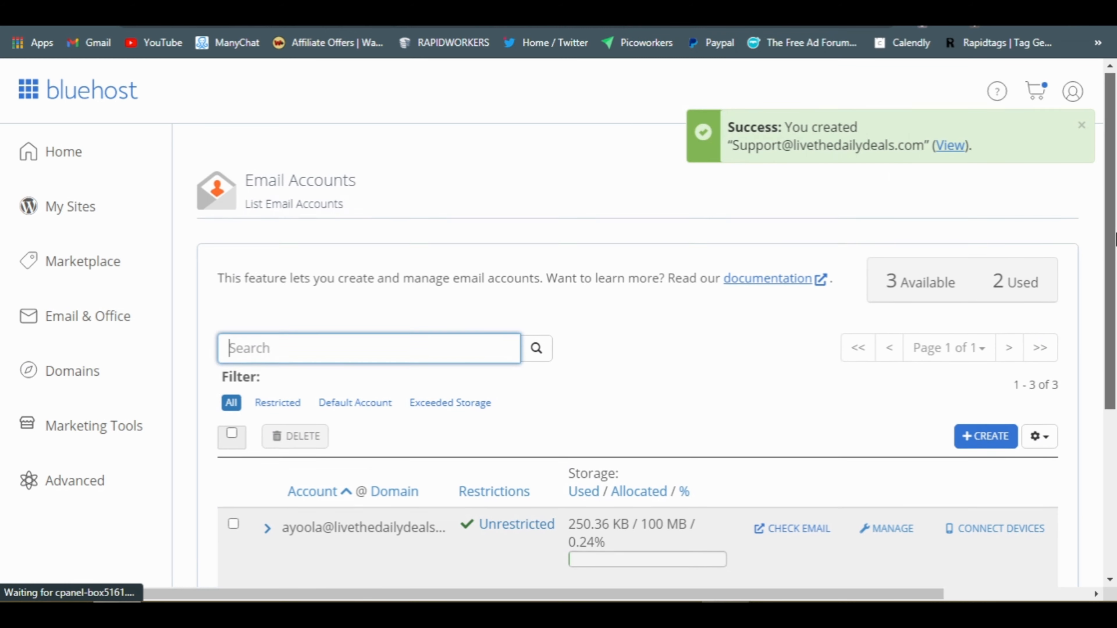
pyautogui.scroll(-3, 1034, 335)
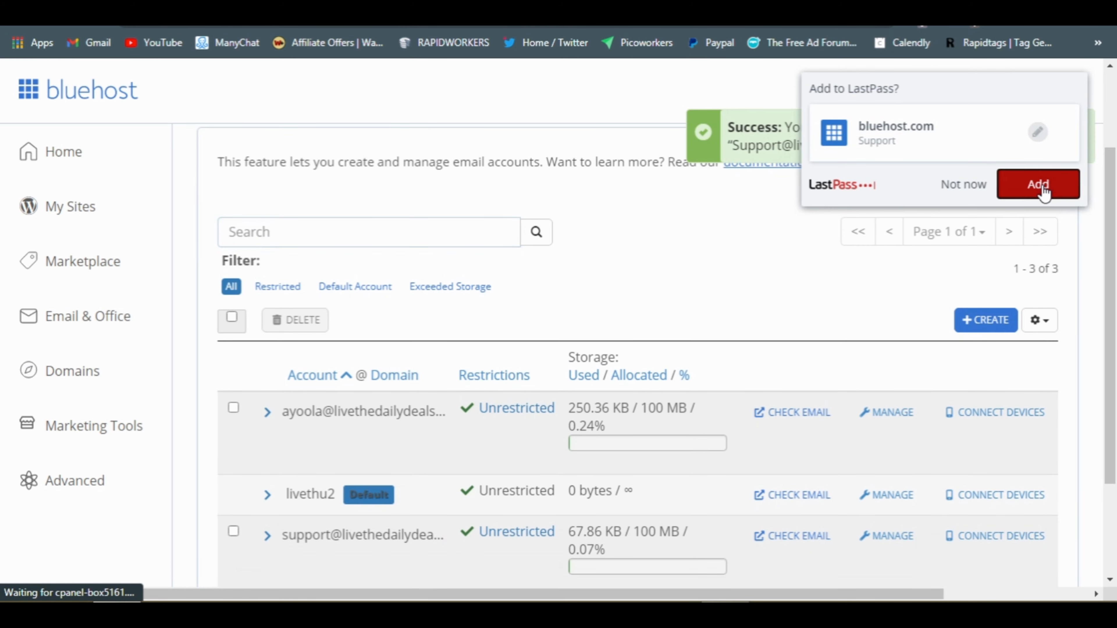
pyautogui.click(1039, 185)
pyautogui.scroll(-2, 1115, 250)
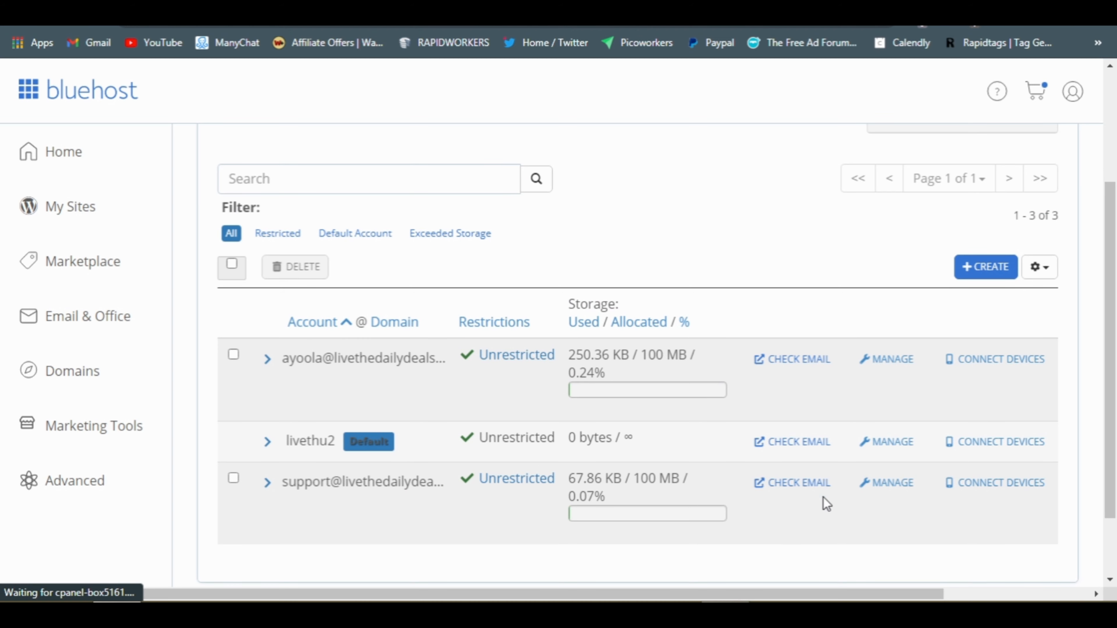
pyautogui.click(881, 488)
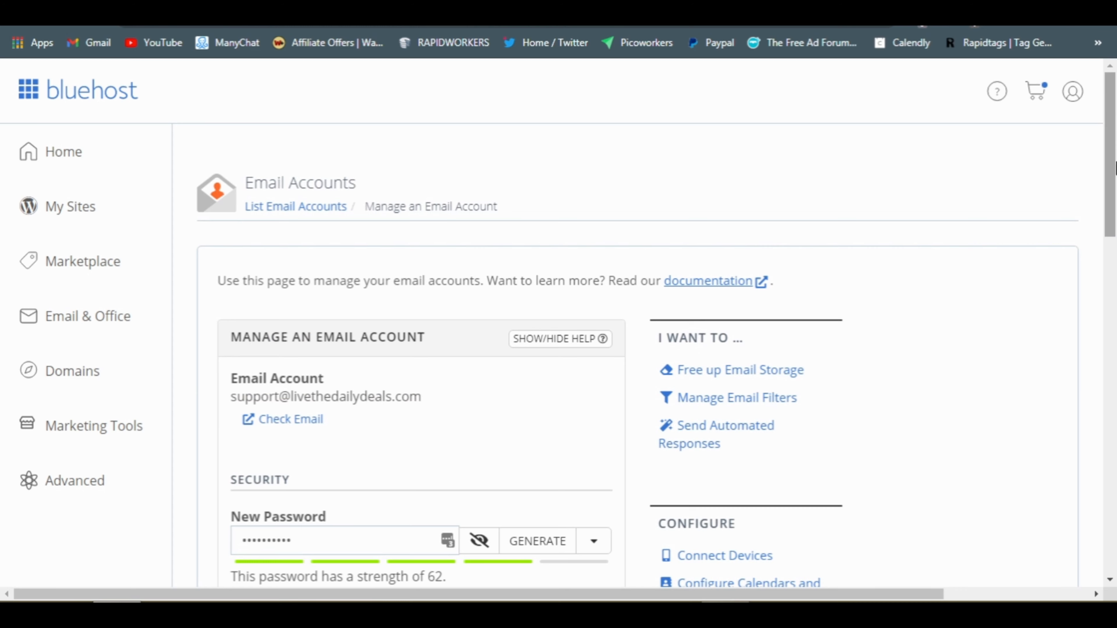
pyautogui.scroll(-3, 1115, 173)
pyautogui.moveTo(1115, 174); pyautogui.dragTo(1115, 368)
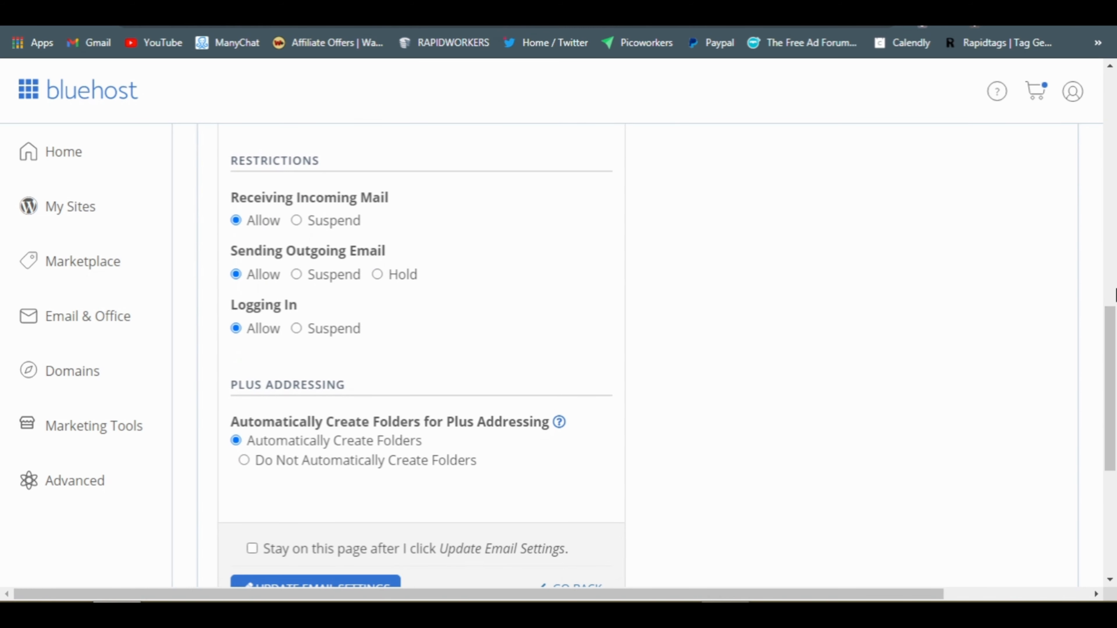
pyautogui.moveTo(1115, 295); pyautogui.dragTo(1115, 213)
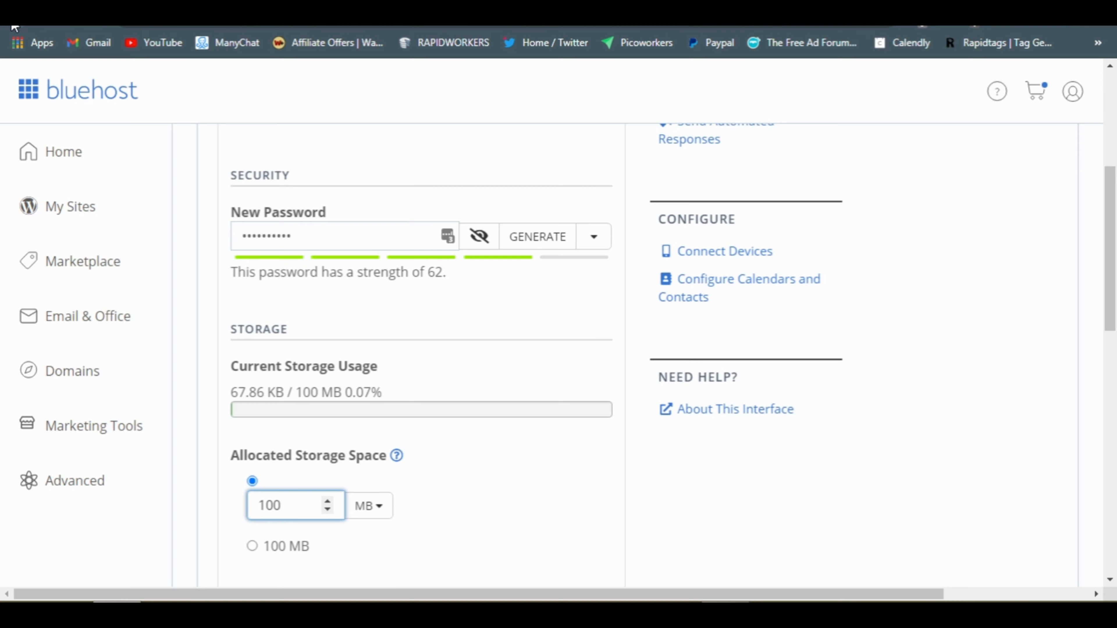
pyautogui.click(17, 13)
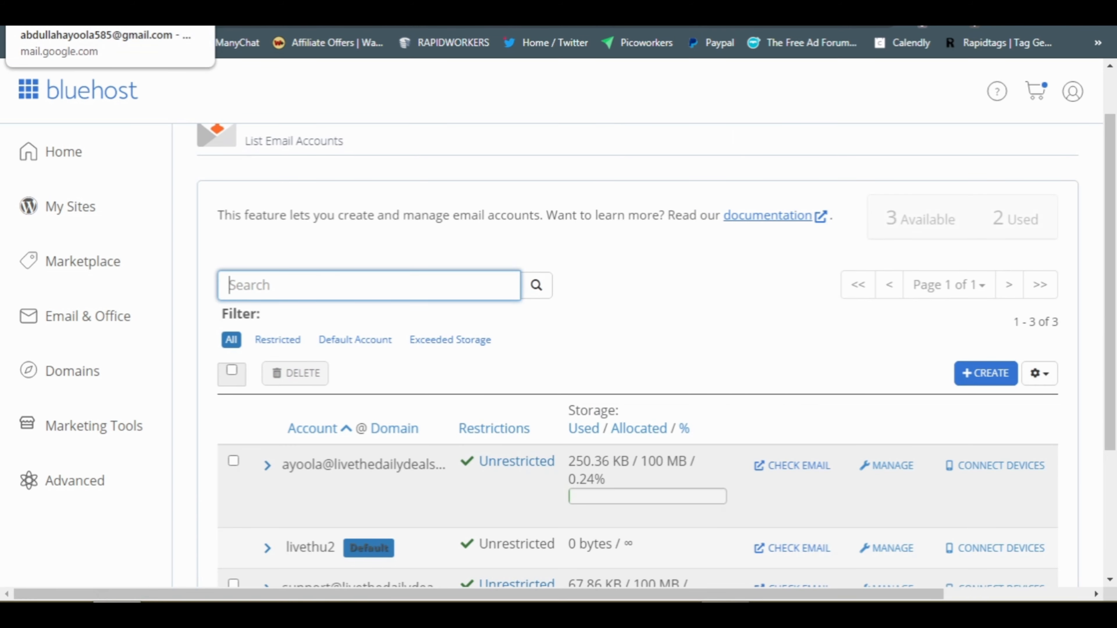
# Switch to Gmail and open See all settings from the gear's Quick settings
pyautogui.click(66, 2)
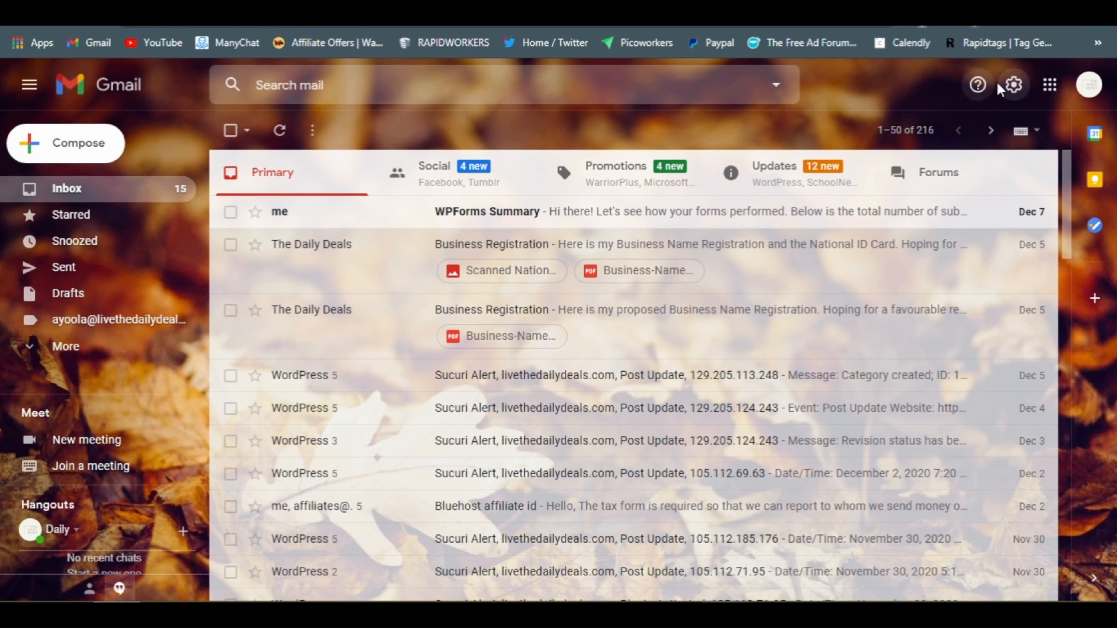
pyautogui.rightClick(1018, 91)
pyautogui.click(1015, 88)
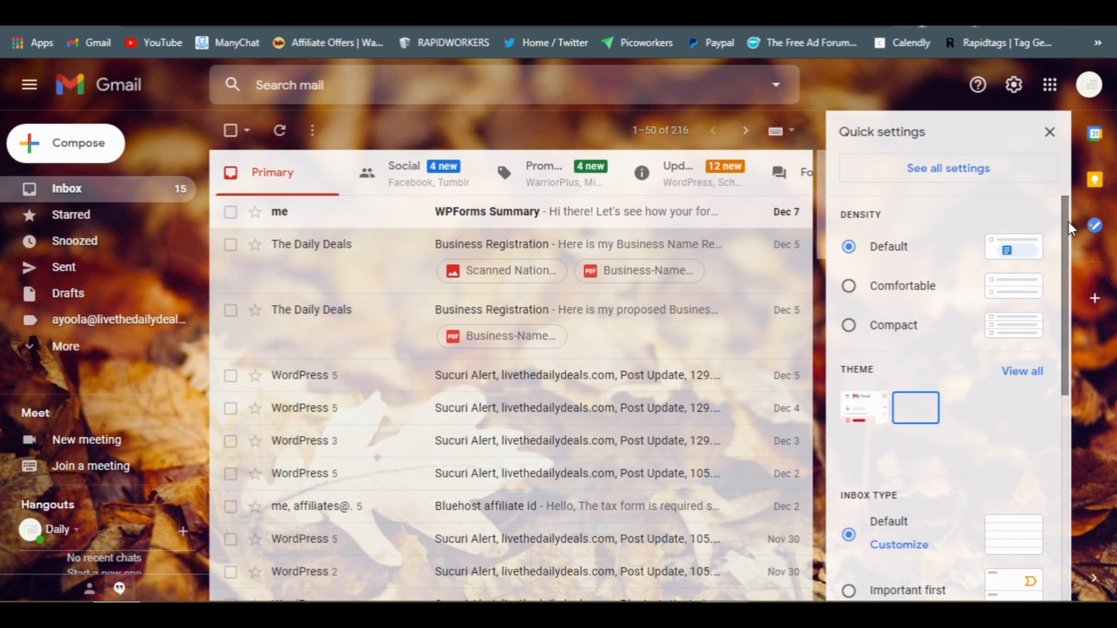
pyautogui.click(971, 172)
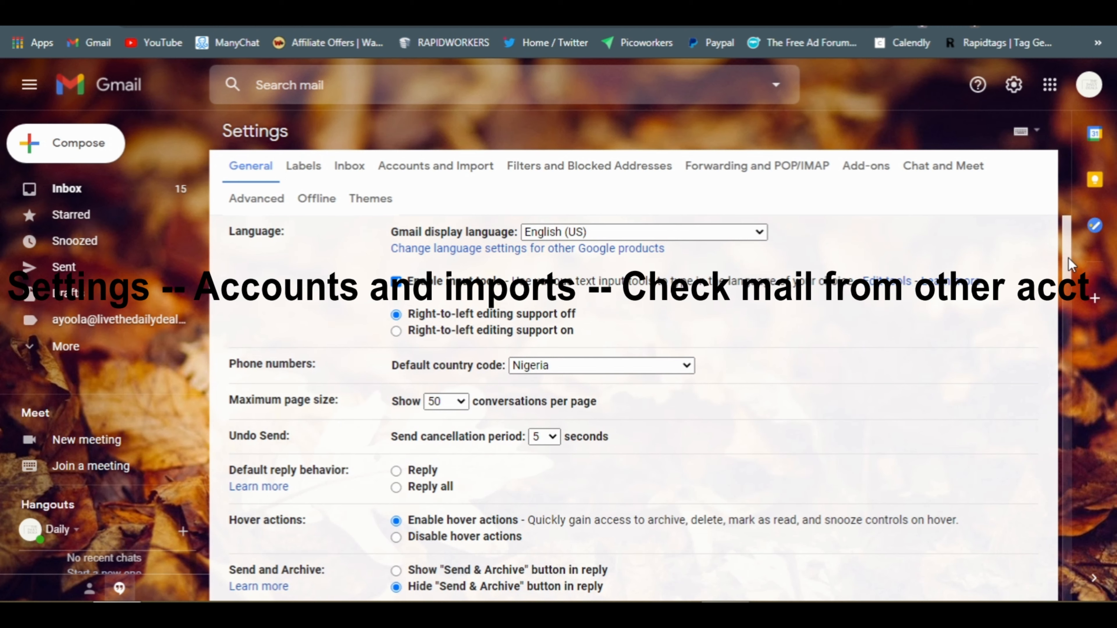
pyautogui.moveTo(1067, 257); pyautogui.dragTo(1097, 260)
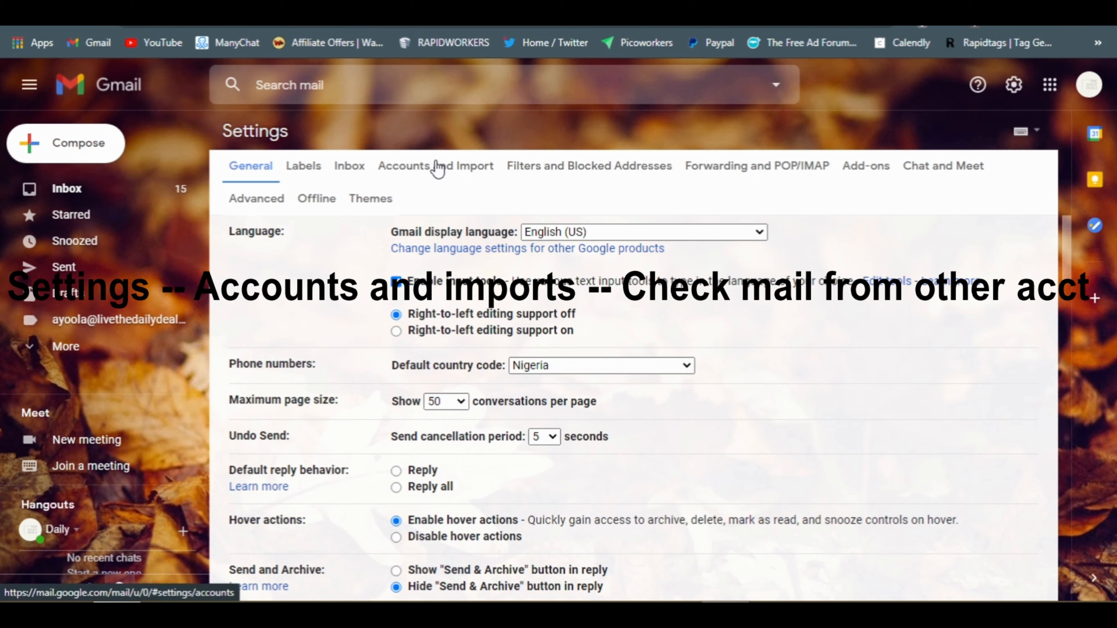
pyautogui.click(398, 166)
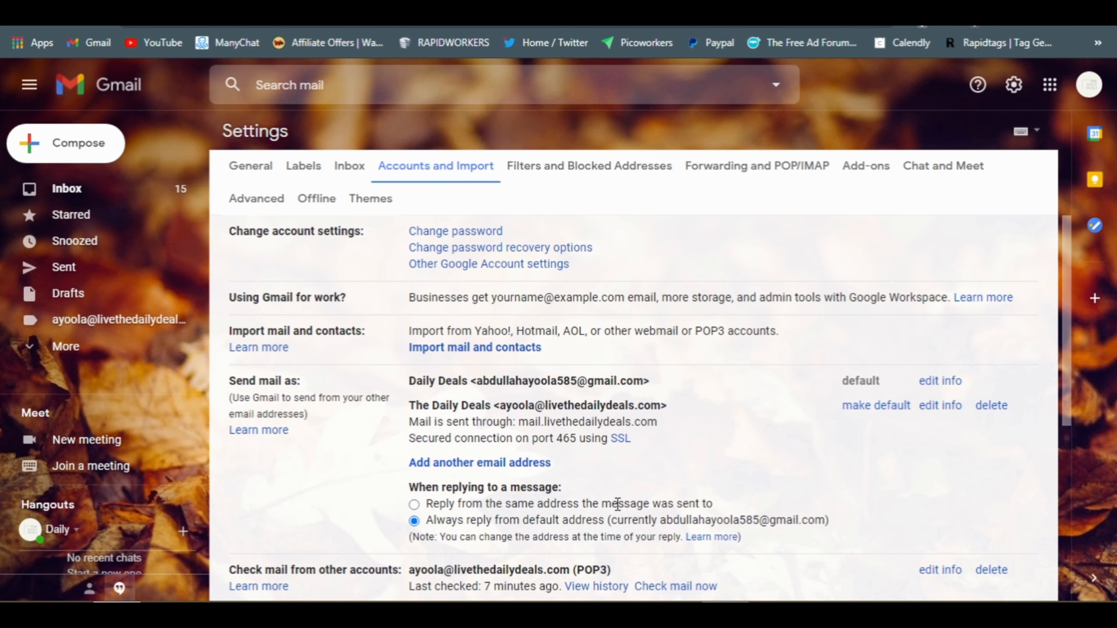
pyautogui.moveTo(1064, 333); pyautogui.dragTo(1070, 387)
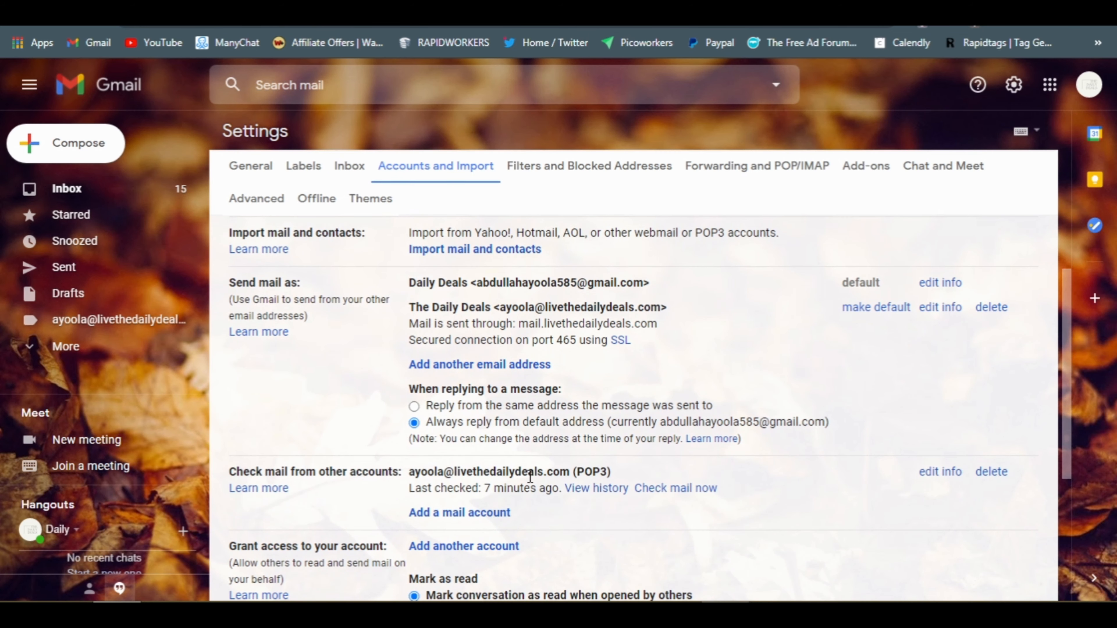
# Add the Support address as another mail account, choosing POP3 import
pyautogui.click(474, 515)
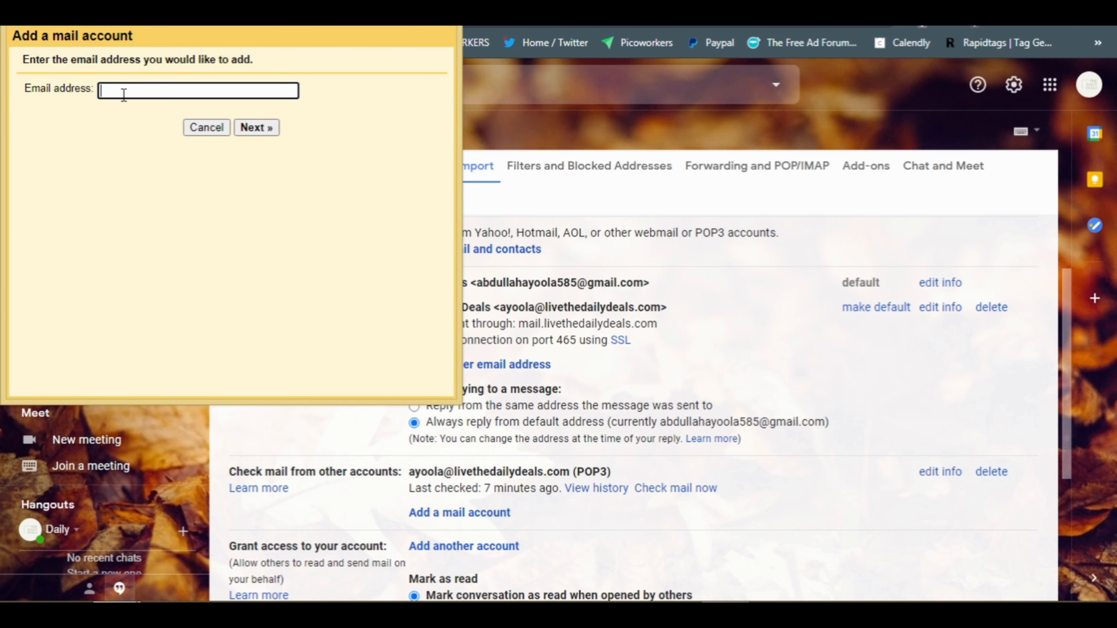
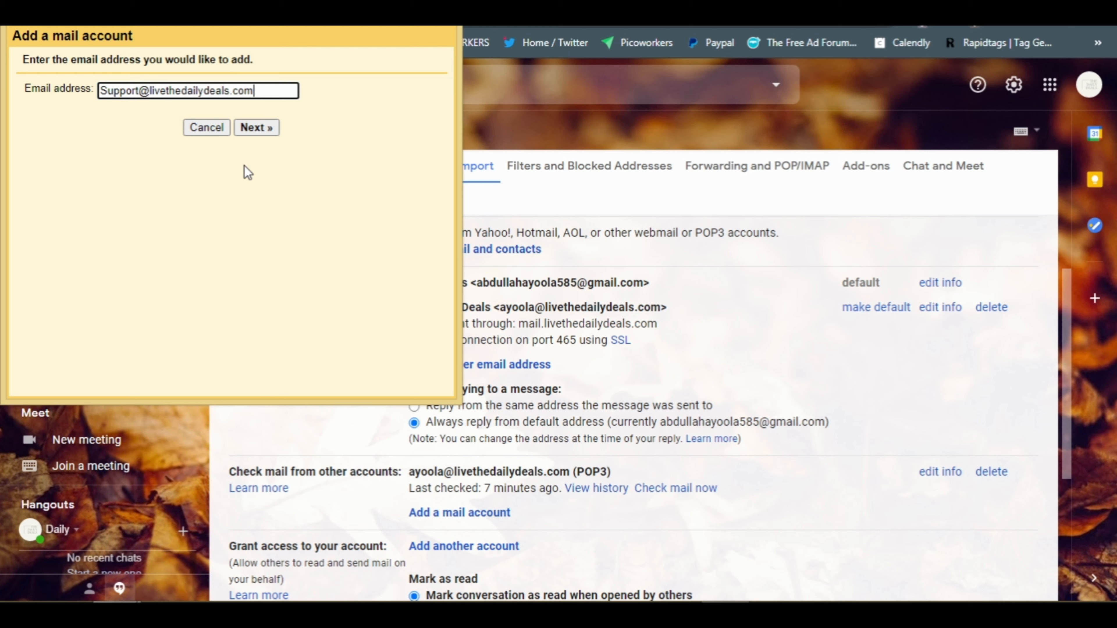
pyautogui.click(262, 126)
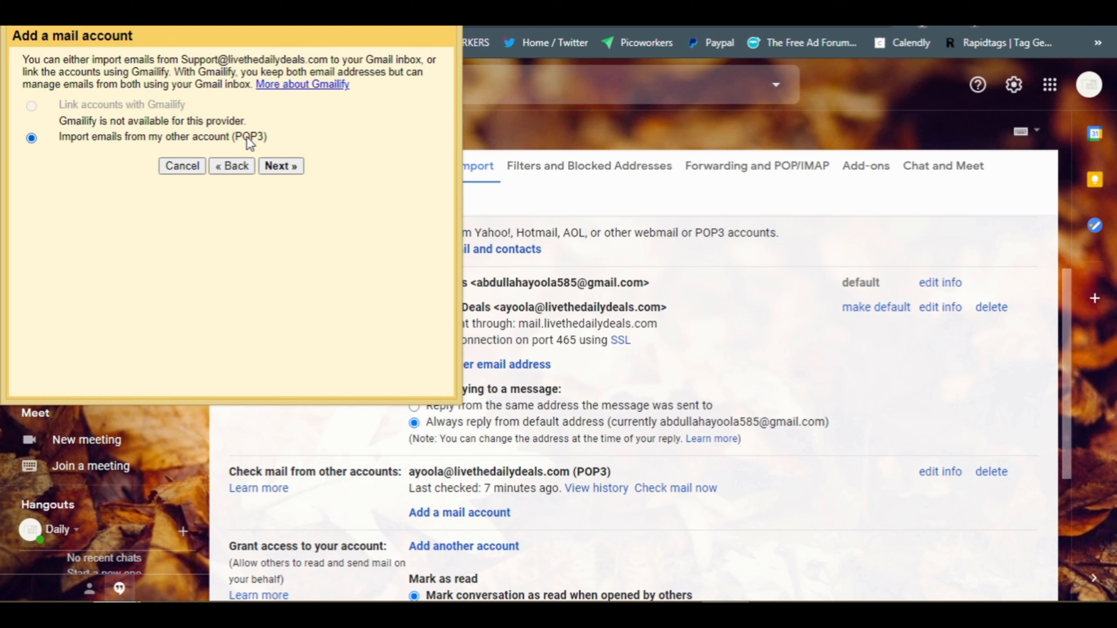
pyautogui.click(282, 167)
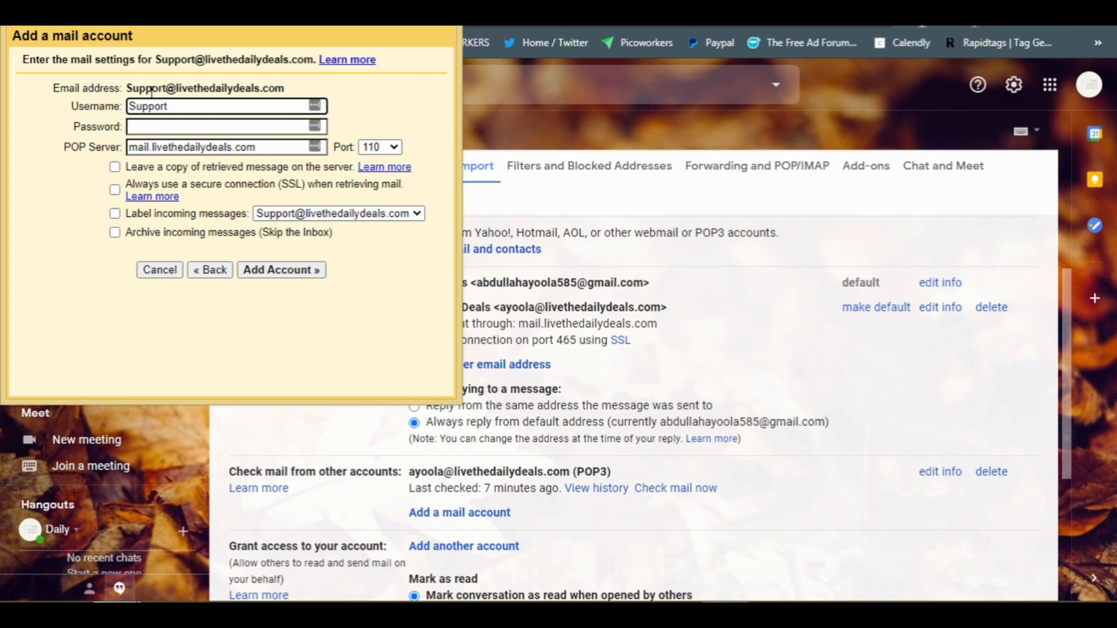
# Use the full Support address as POP3 username and enter the account password
pyautogui.moveTo(127, 89); pyautogui.dragTo(284, 88)
pyautogui.hotkey('ctrl', 'c')
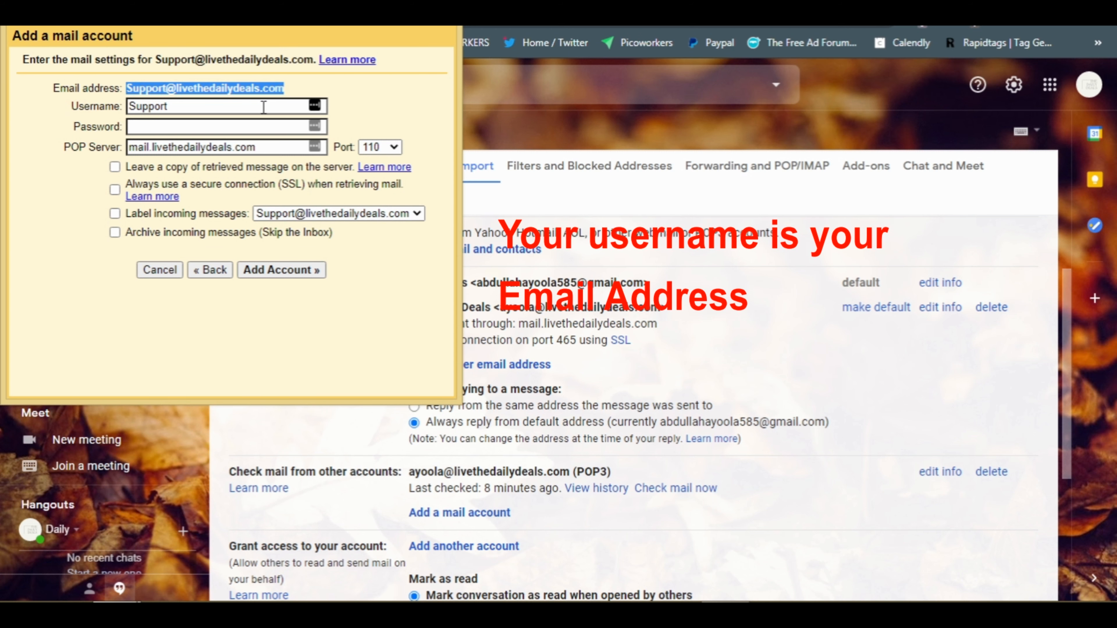
pyautogui.click(242, 107)
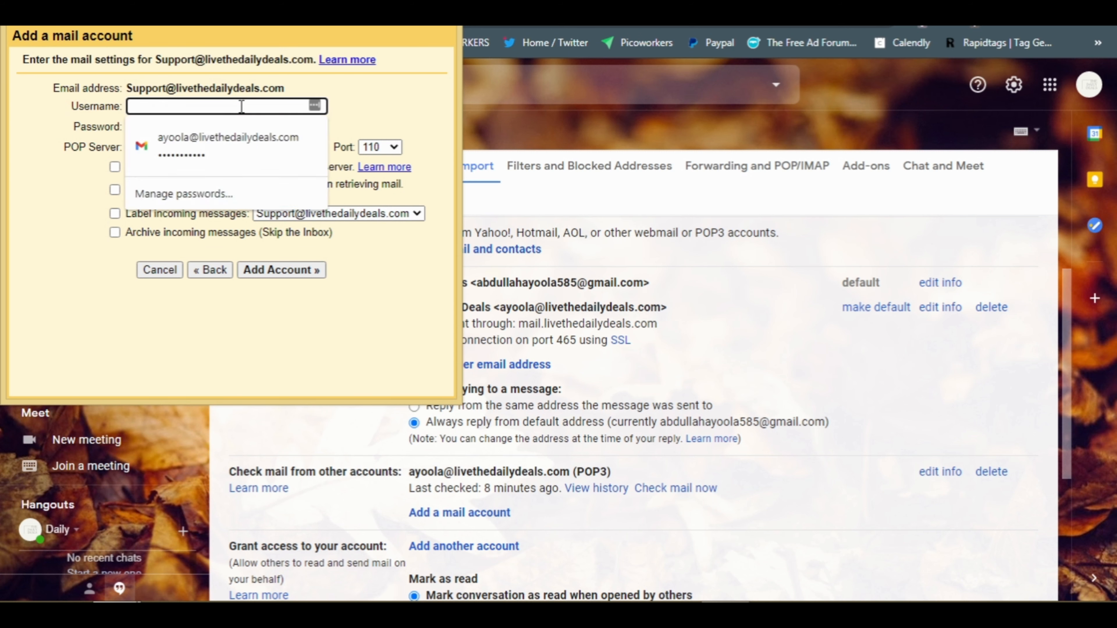
pyautogui.hotkey('ctrl', 'a')
pyautogui.press('BackSpace')
pyautogui.hotkey('ctrl', 'v')
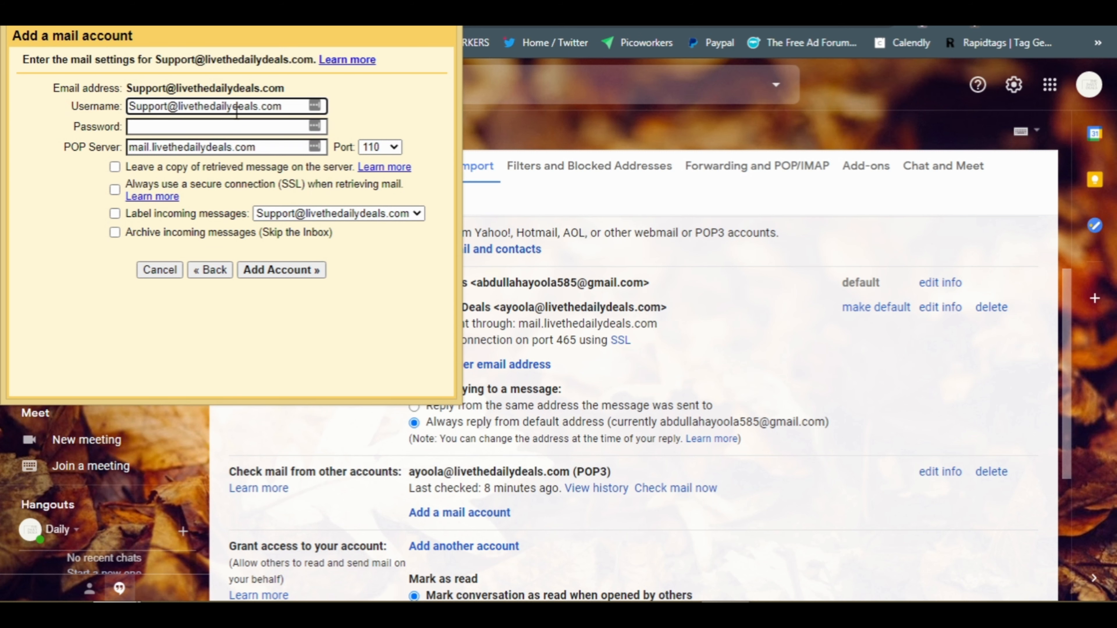
pyautogui.click(226, 127)
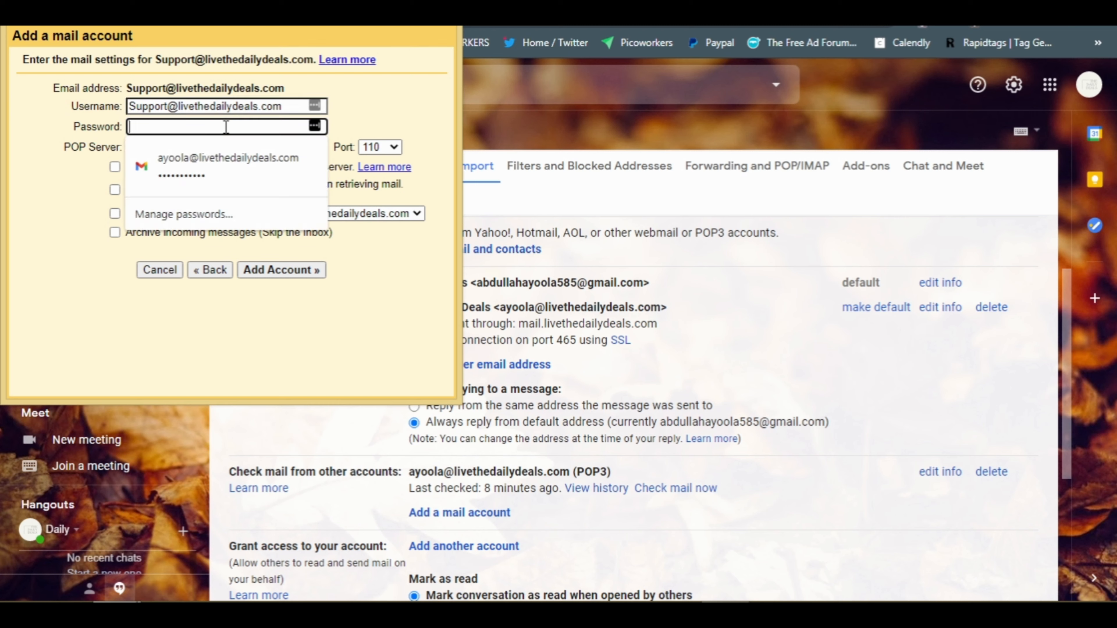
pyautogui.write('a•••••••••')
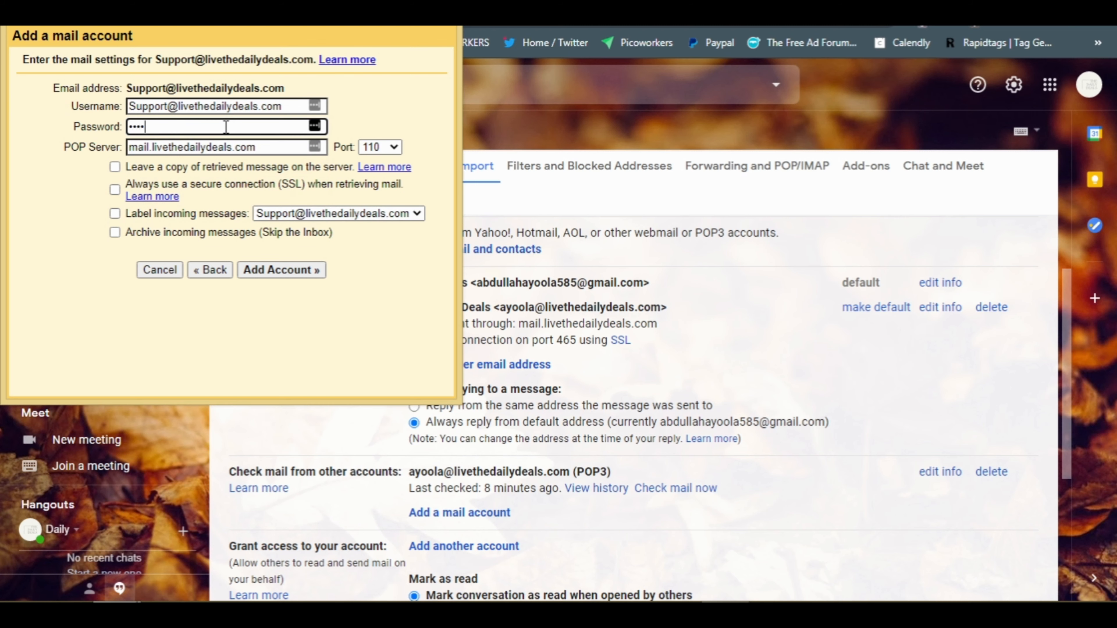
pyautogui.write('a')
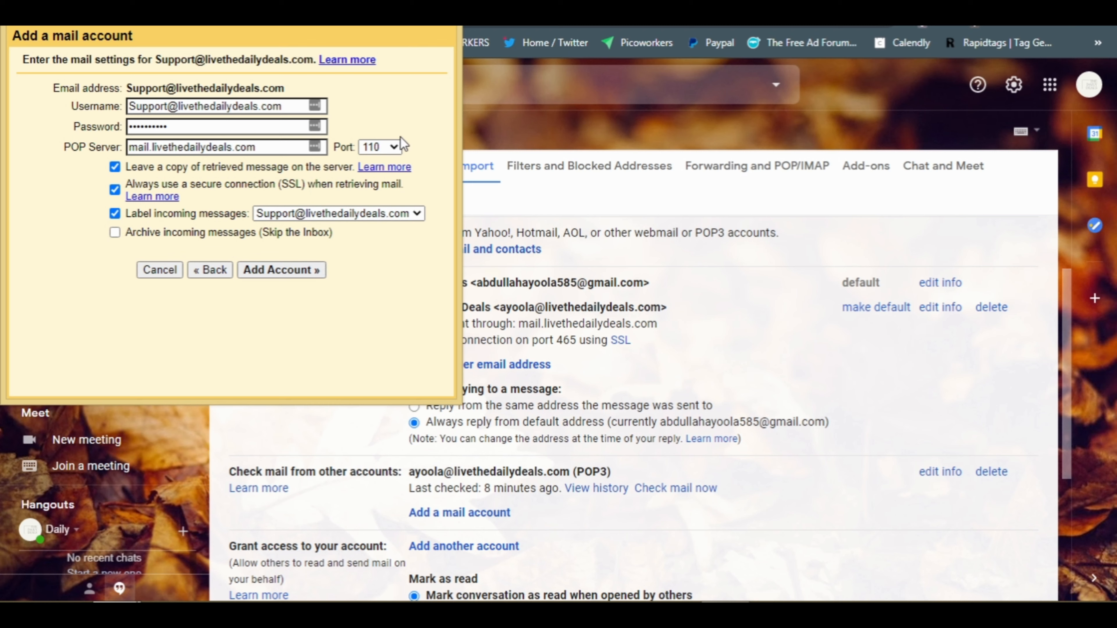
# Set the POP port to 995, keep the Support label, and add the account
pyautogui.click(395, 145)
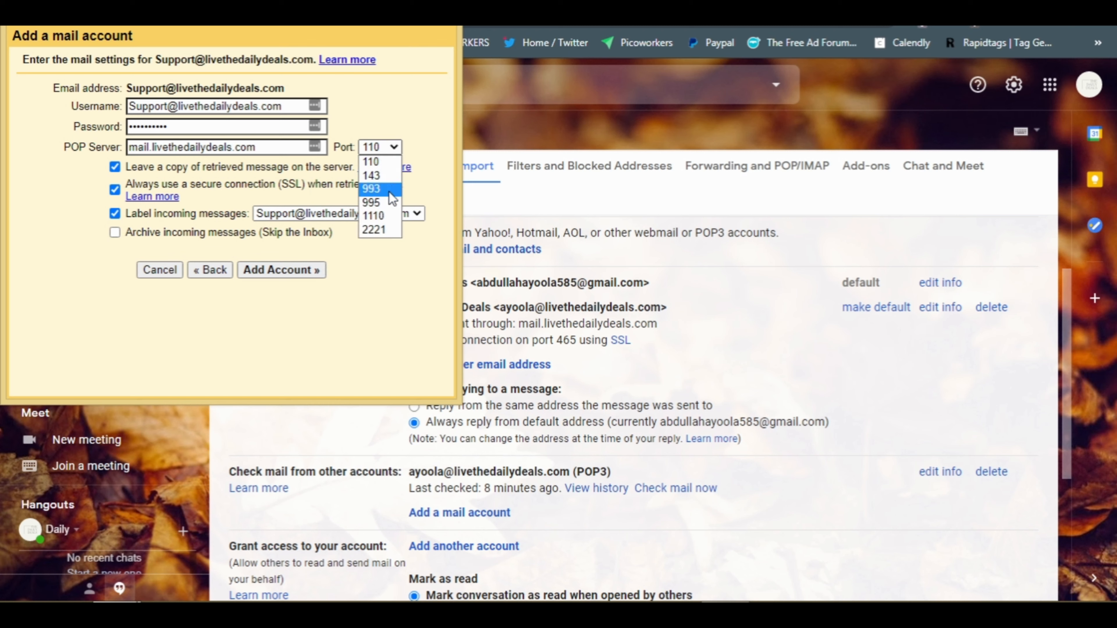
pyautogui.click(379, 202)
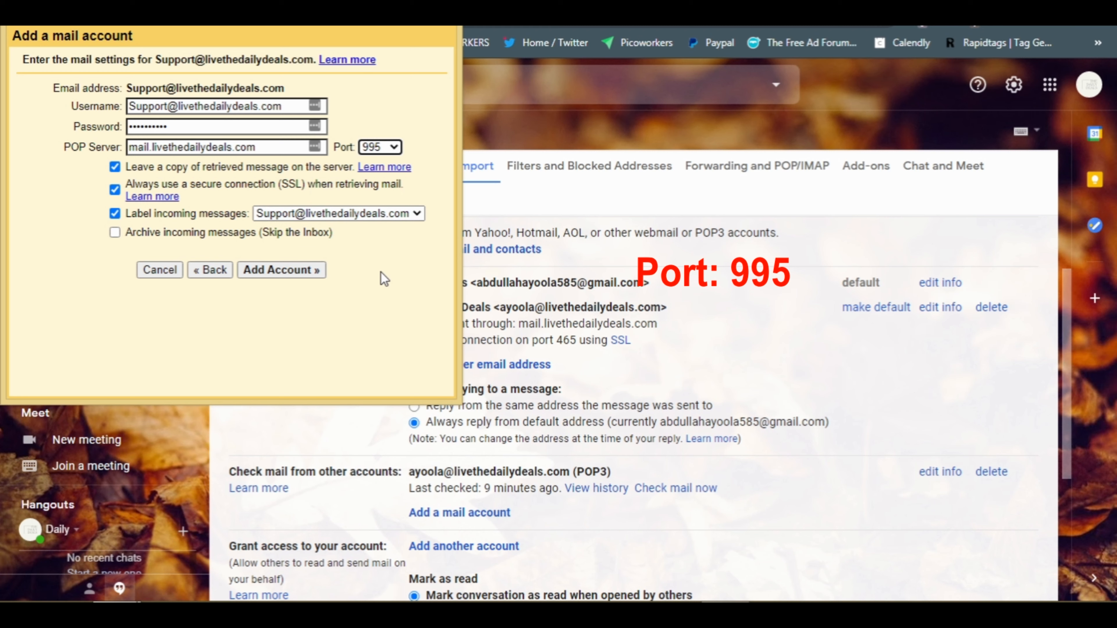
pyautogui.click(416, 215)
pyautogui.click(417, 215)
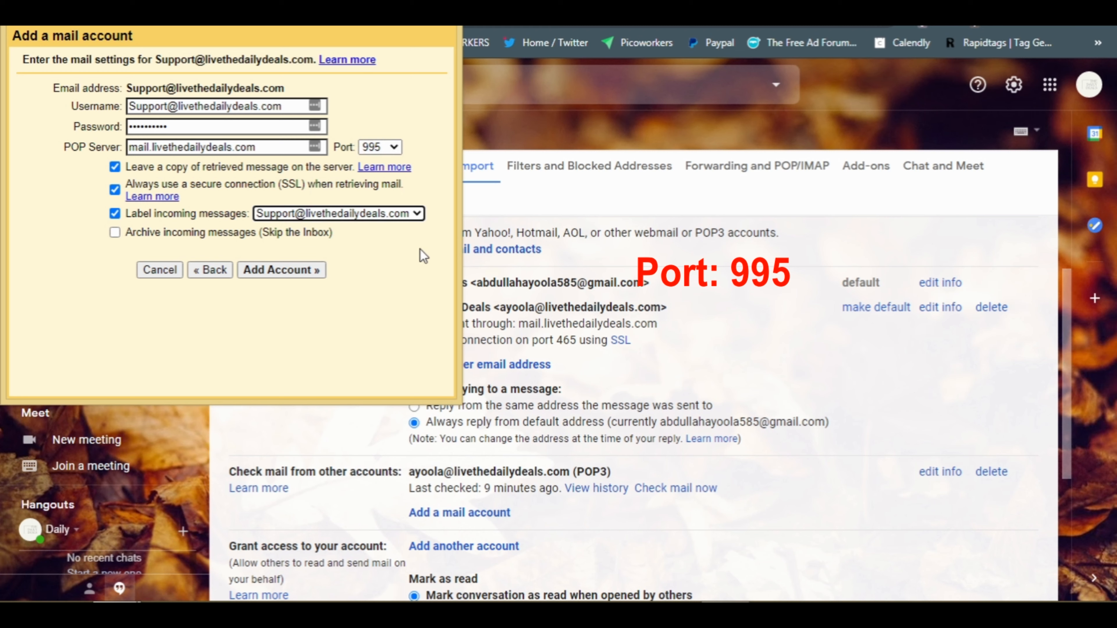
pyautogui.click(268, 273)
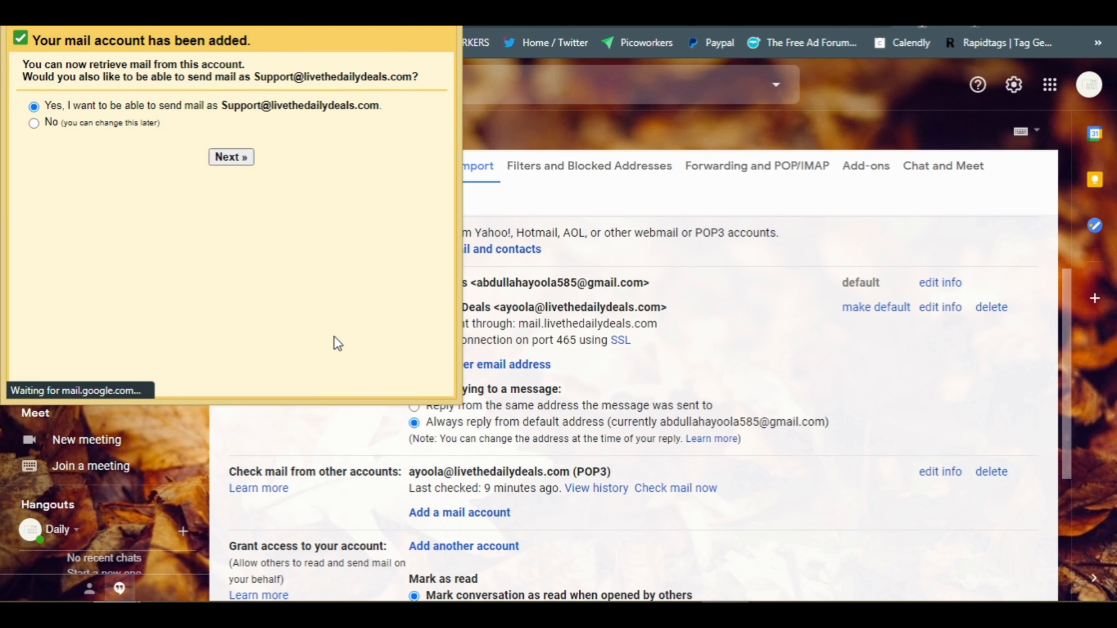
# Save the login in Chrome and LastPass, then choose to send mail as Support
pyautogui.click(348, 287)
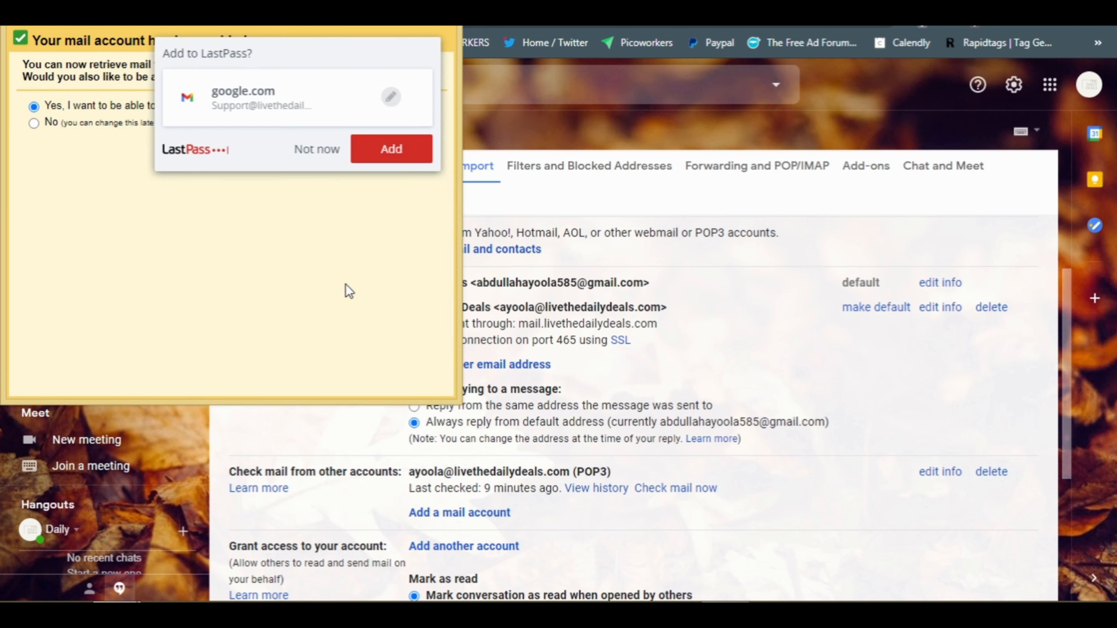
pyautogui.click(391, 149)
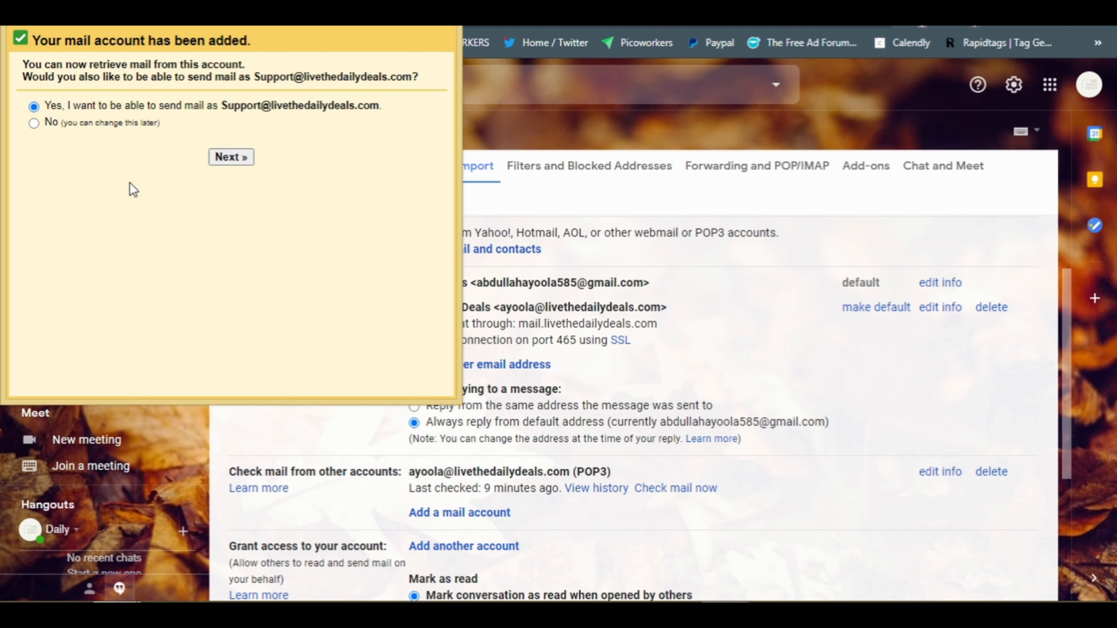
pyautogui.click(236, 158)
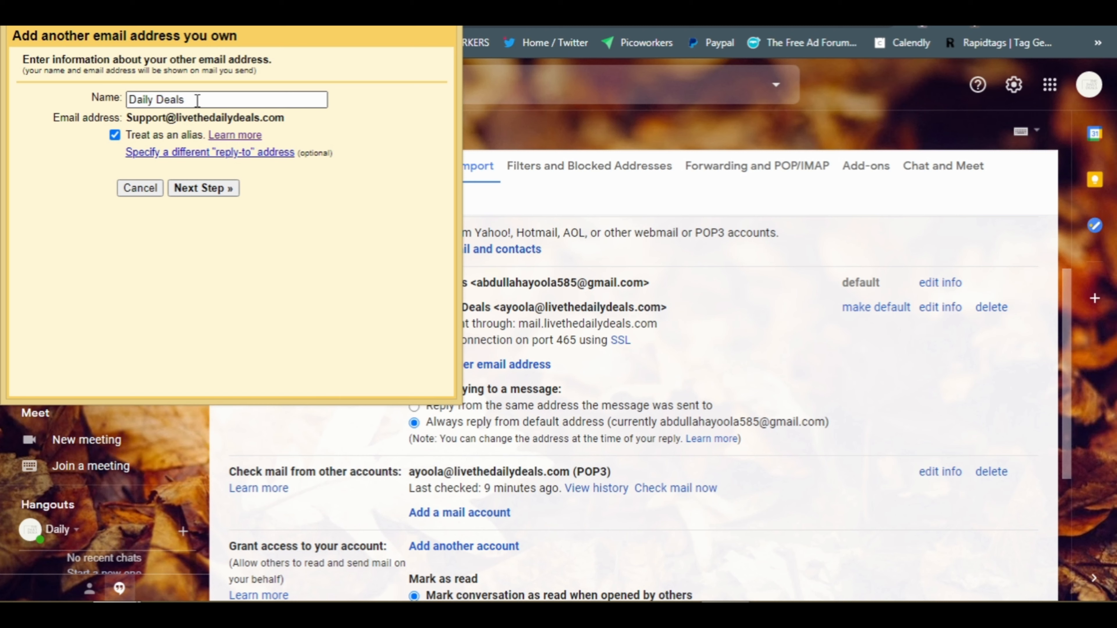
# Change the sender name to 'The Daily Deals', keeping Treat as an alias
pyautogui.click(129, 100)
pyautogui.write('The')
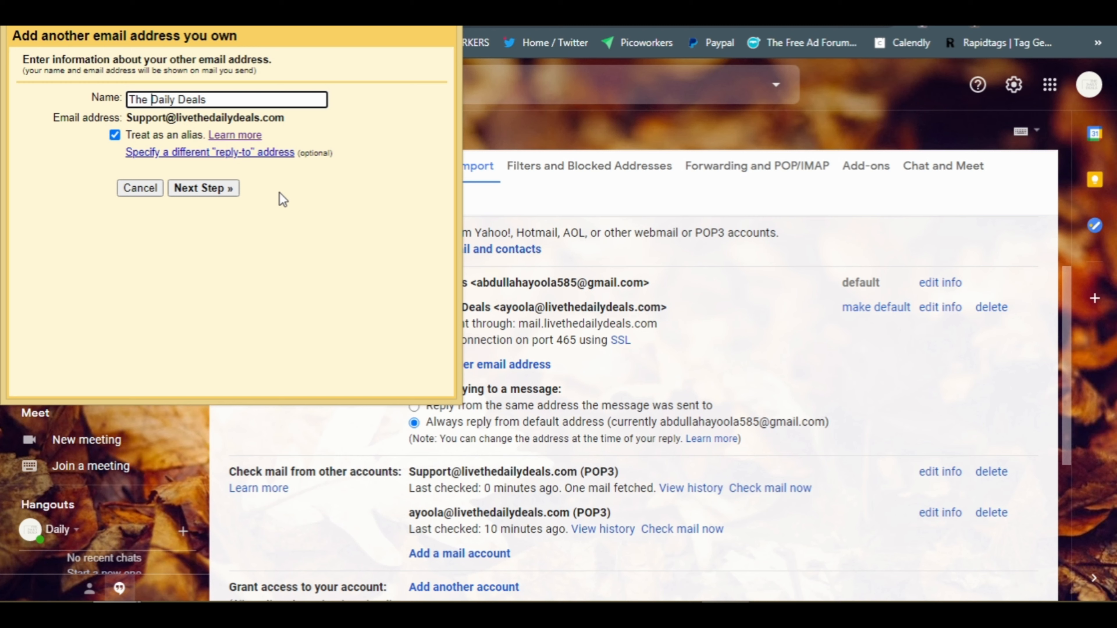
# Keep SMTP port 587, use the full Support address as username, and enter its password
pyautogui.click(210, 190)
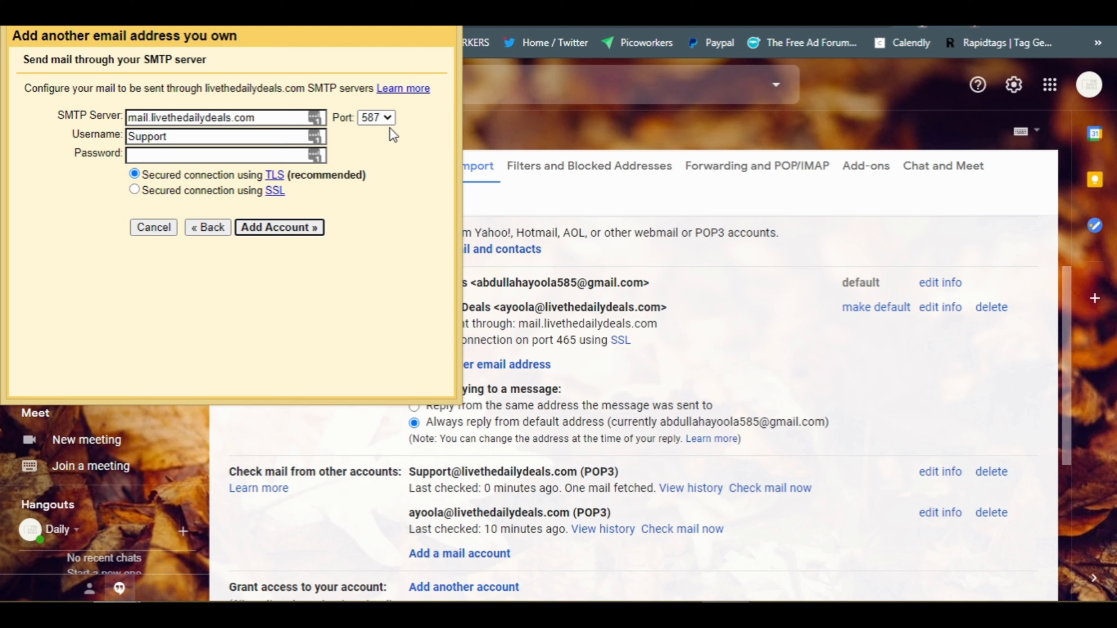
pyautogui.click(386, 117)
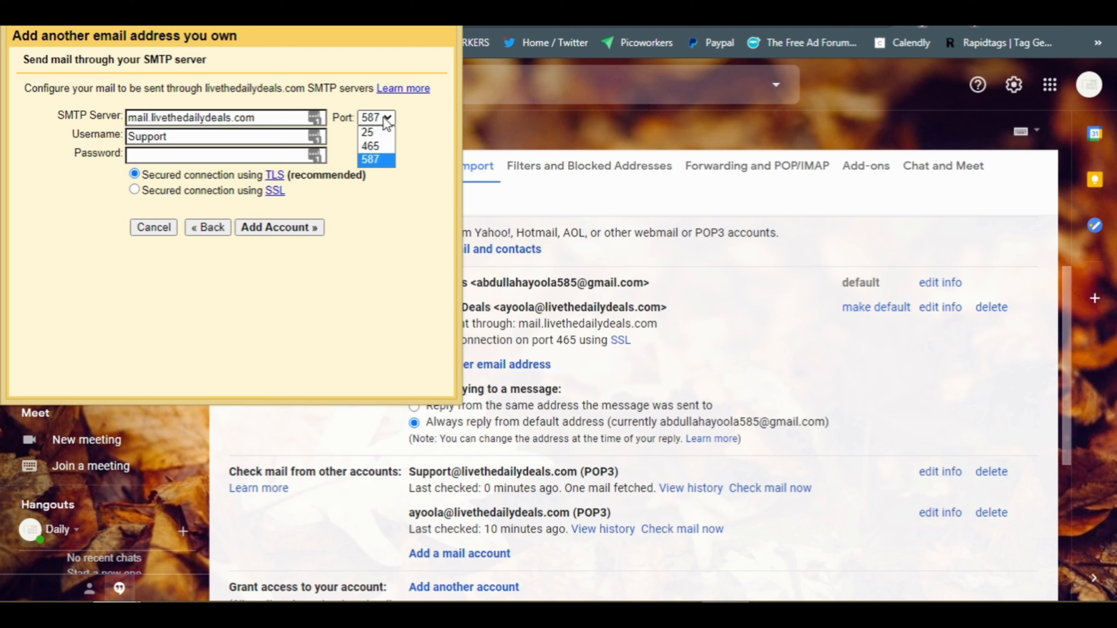
pyautogui.click(425, 144)
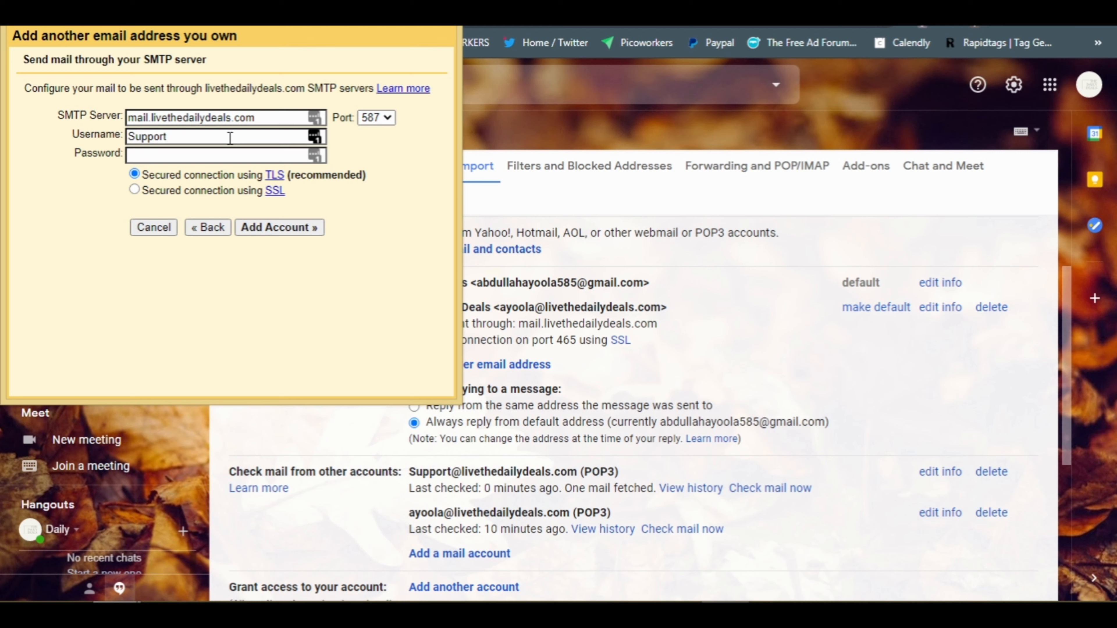
pyautogui.doubleClick(190, 138)
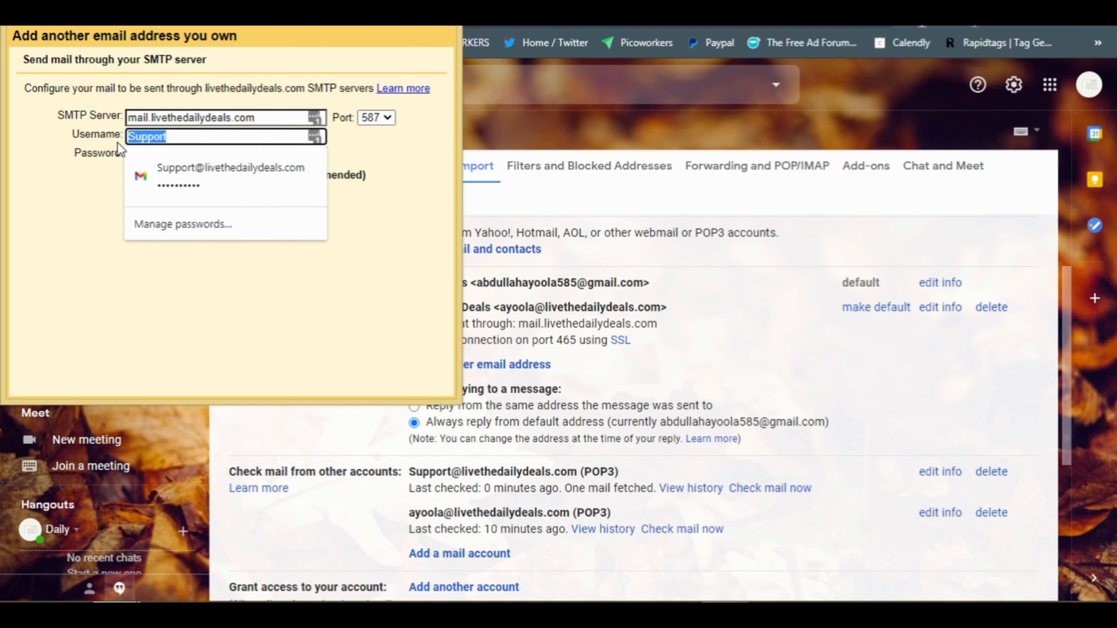
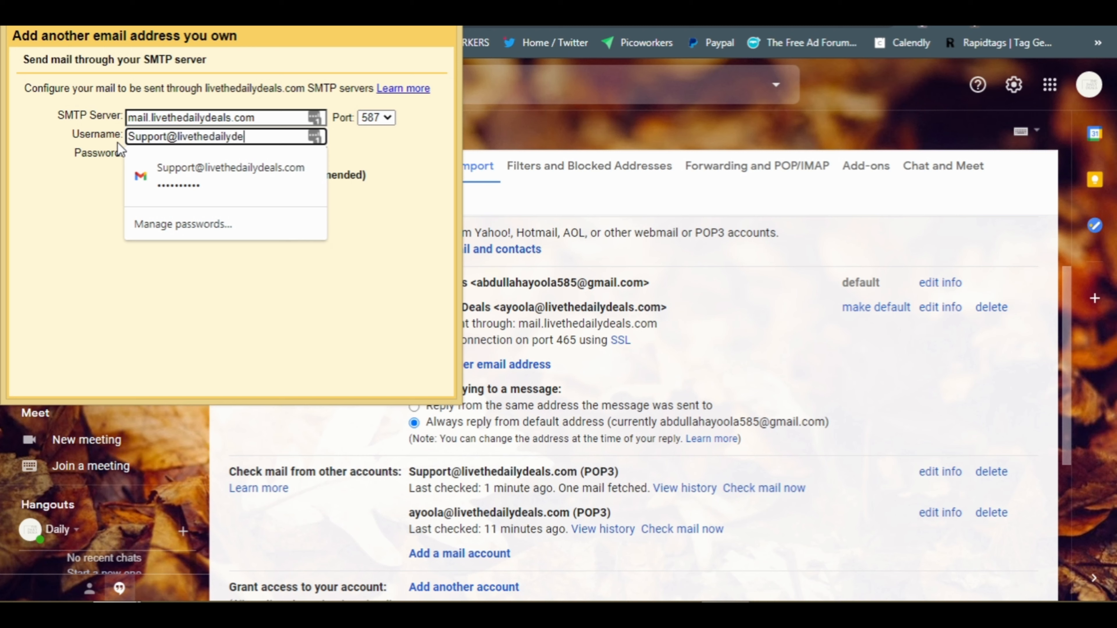
pyautogui.click(302, 305)
pyautogui.click(251, 157)
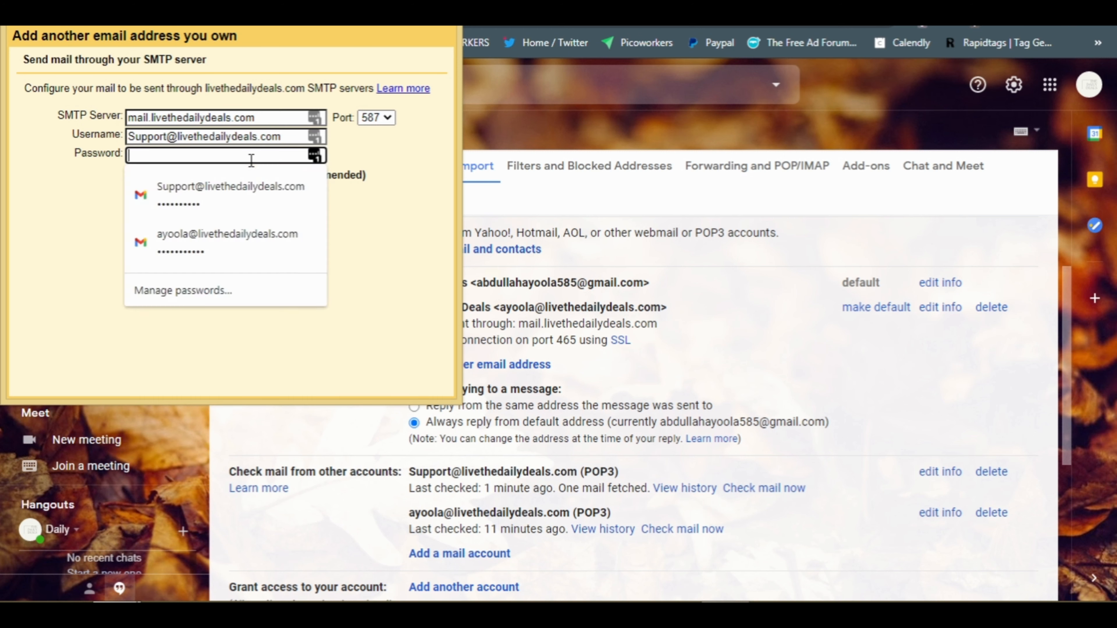
pyautogui.write('**')
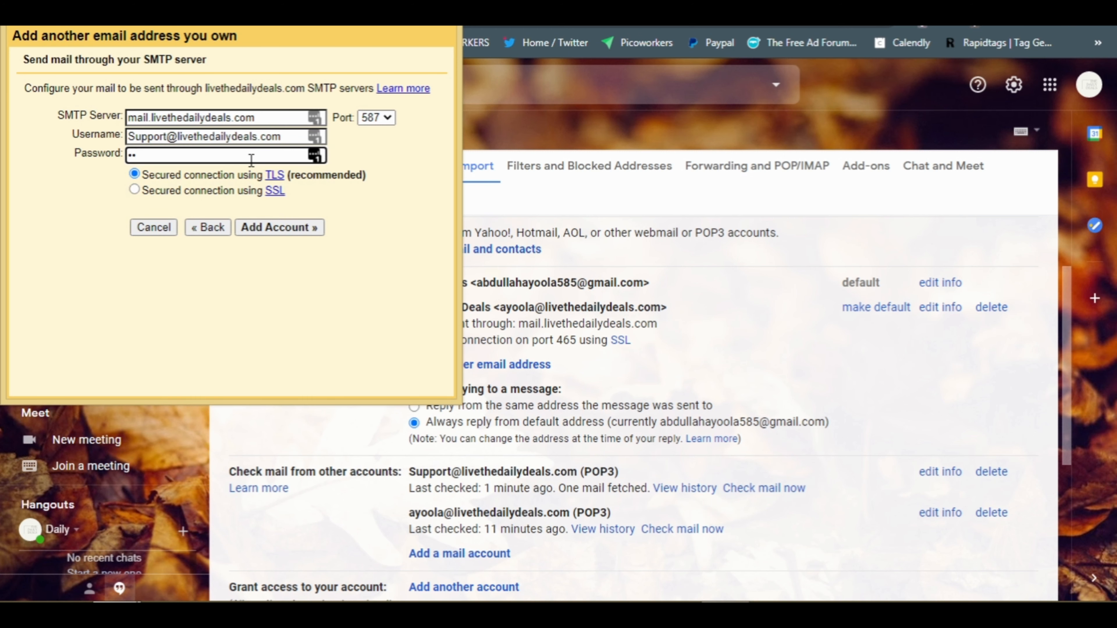
pyautogui.write('*********')
# Switch the SMTP port to 465 with SSL and add the account
pyautogui.click(387, 118)
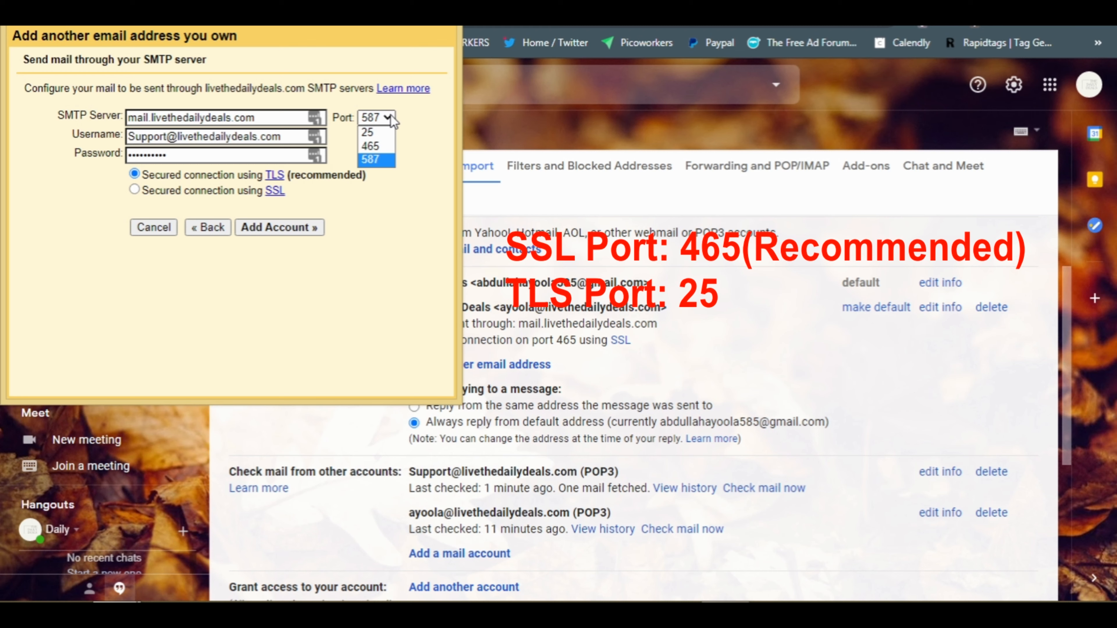
pyautogui.click(390, 148)
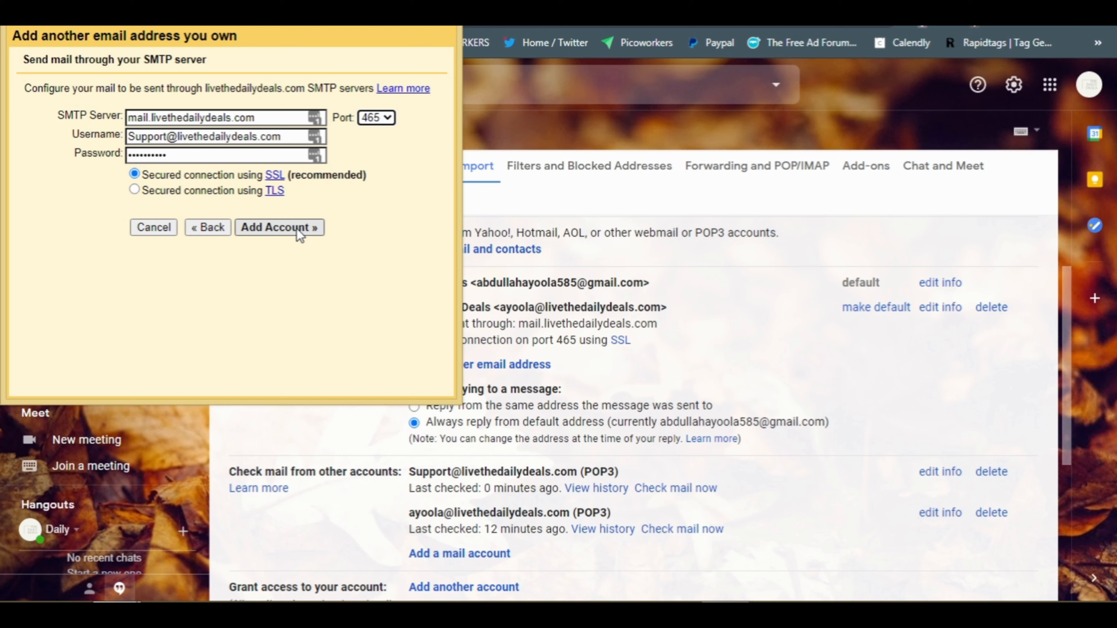
pyautogui.click(297, 229)
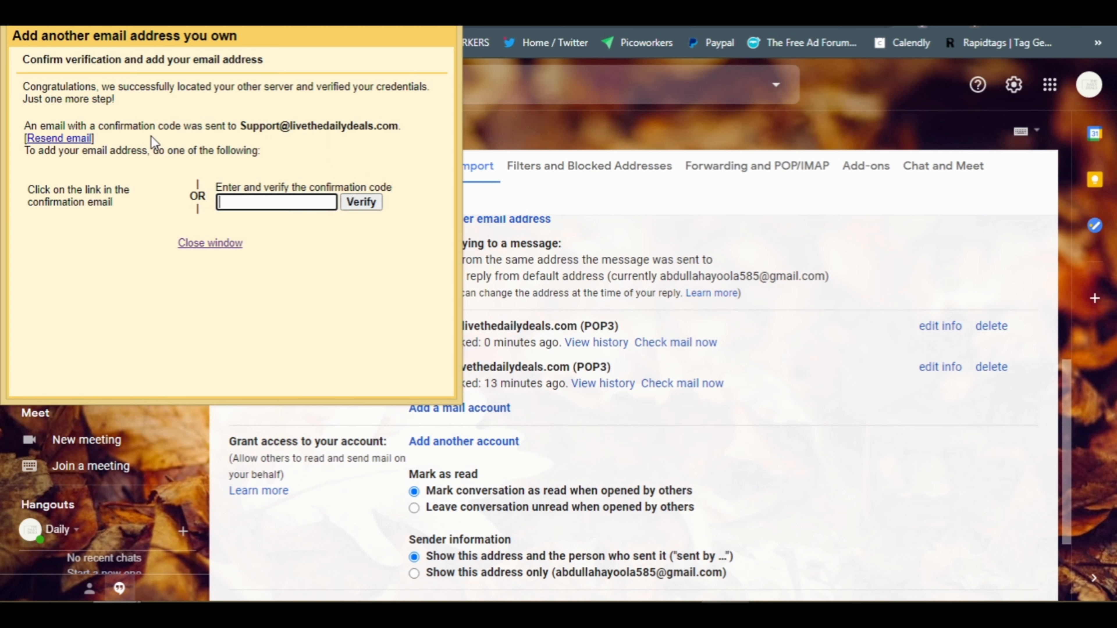
# Open the cPanel configuration email from the inbox and scroll to its SSL settings
pyautogui.click(746, 207)
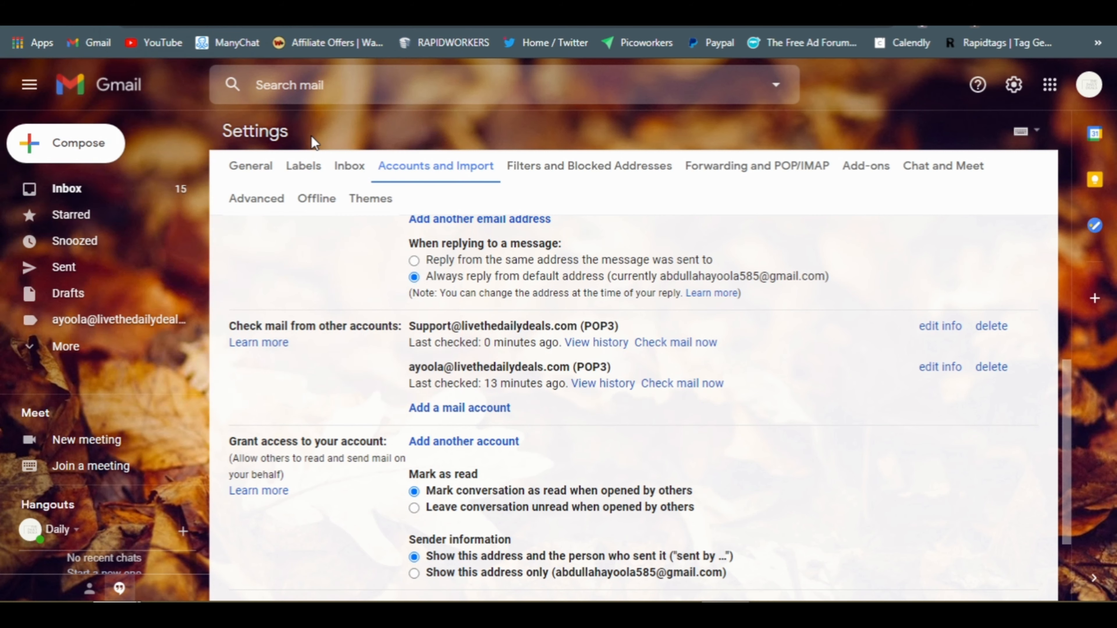
pyautogui.click(113, 203)
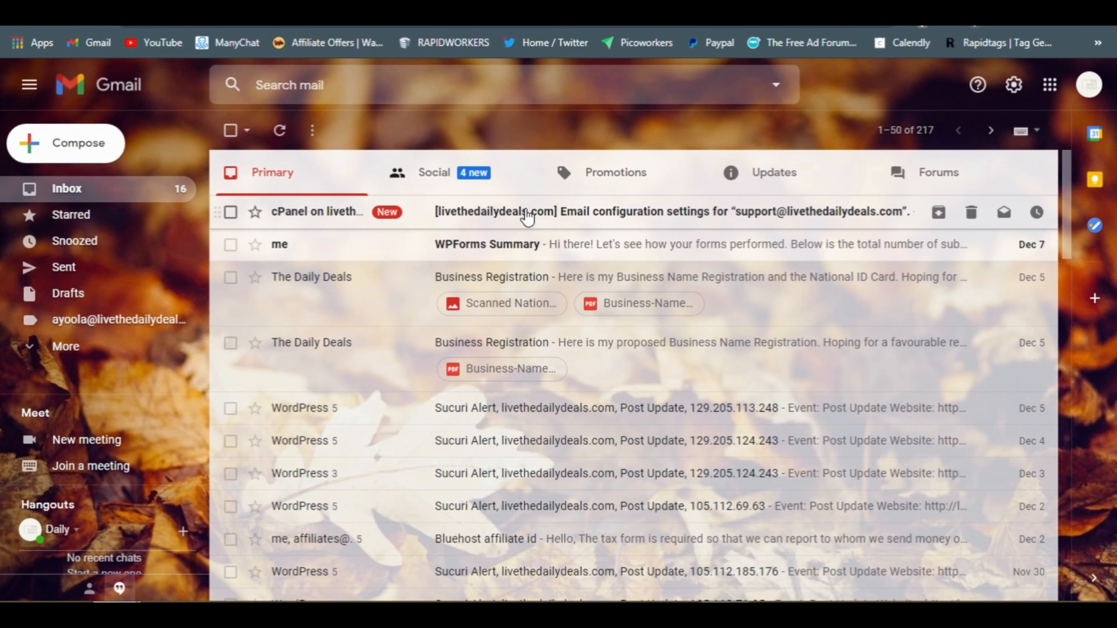
pyautogui.click(530, 221)
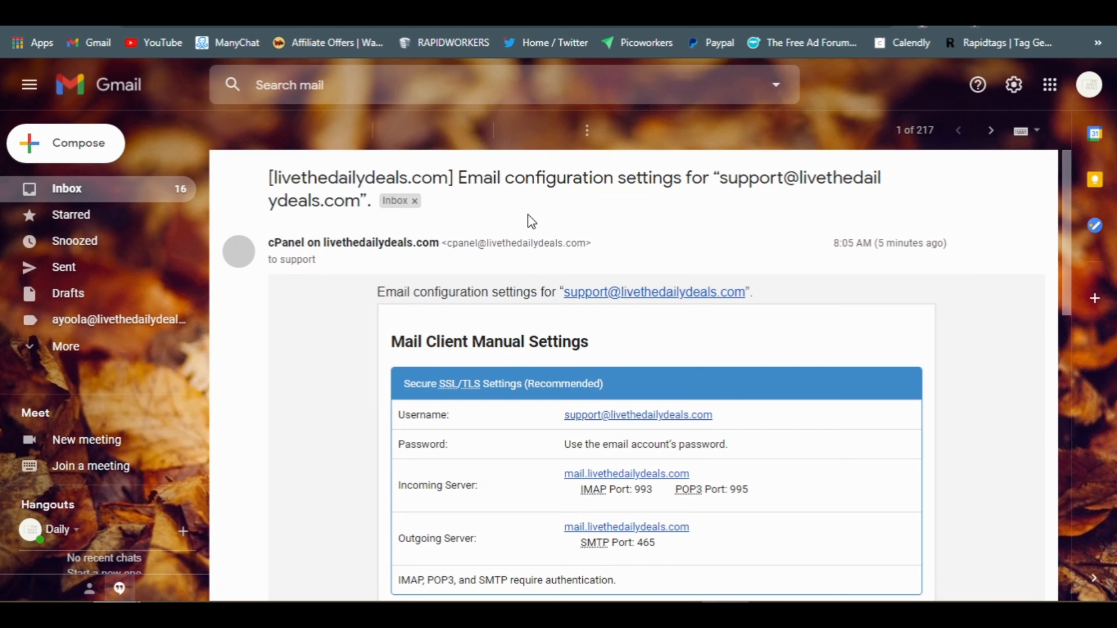
pyautogui.moveTo(1069, 267); pyautogui.dragTo(1079, 324)
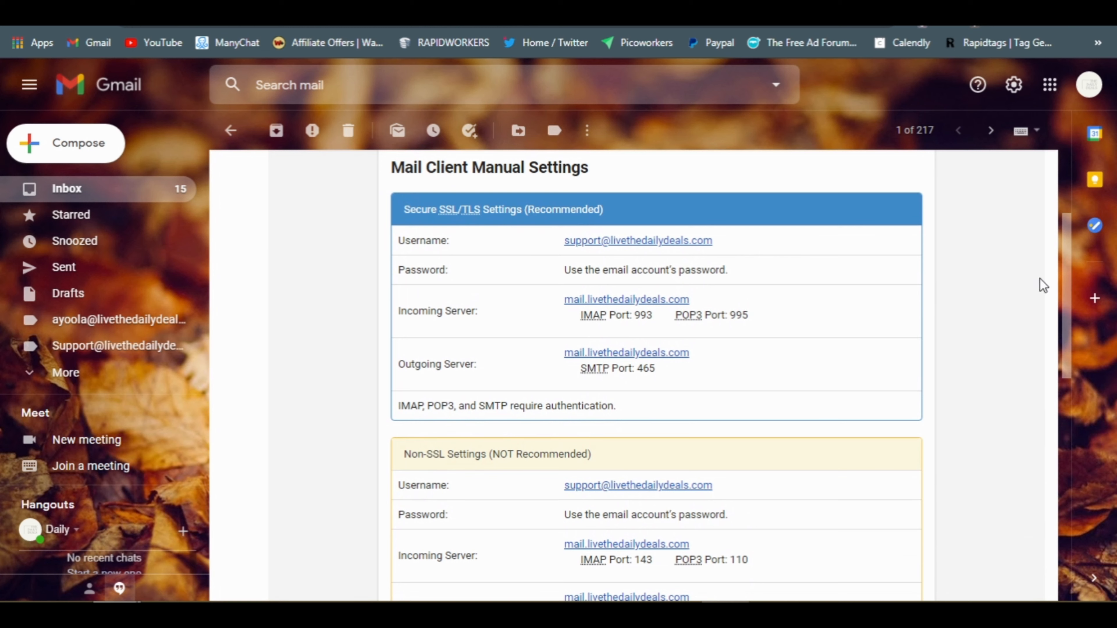
pyautogui.moveTo(1072, 263); pyautogui.dragTo(1074, 215)
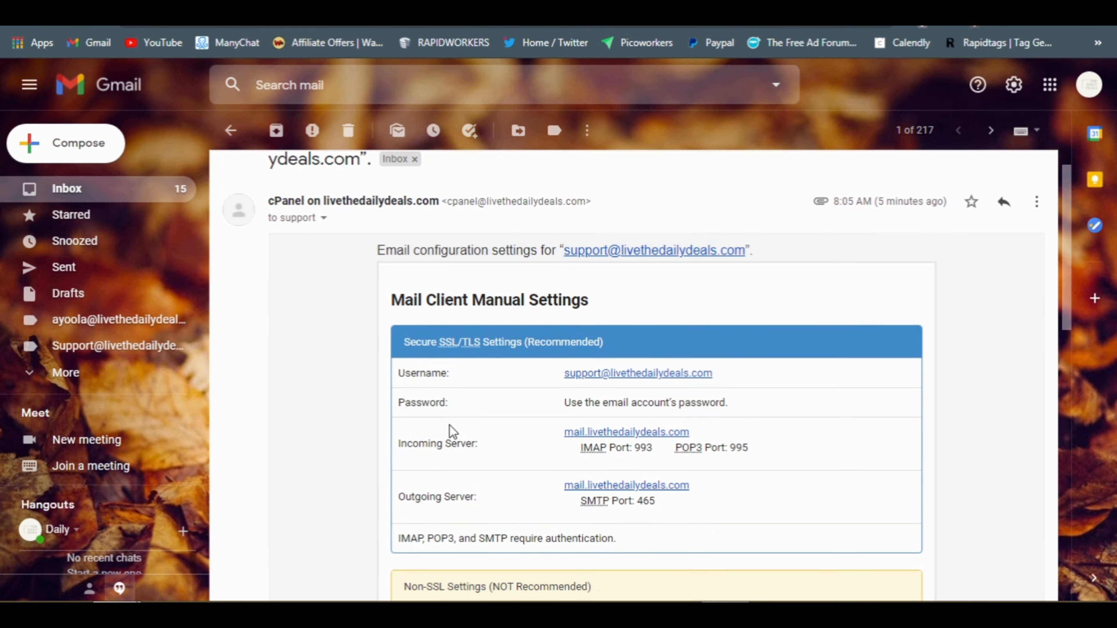
# Check the add-address confirmation window, then return to the email's SMTP port 465 settings
pyautogui.moveTo(196, 601)
pyautogui.moveTo(115, 587)
pyautogui.click(253, 511)
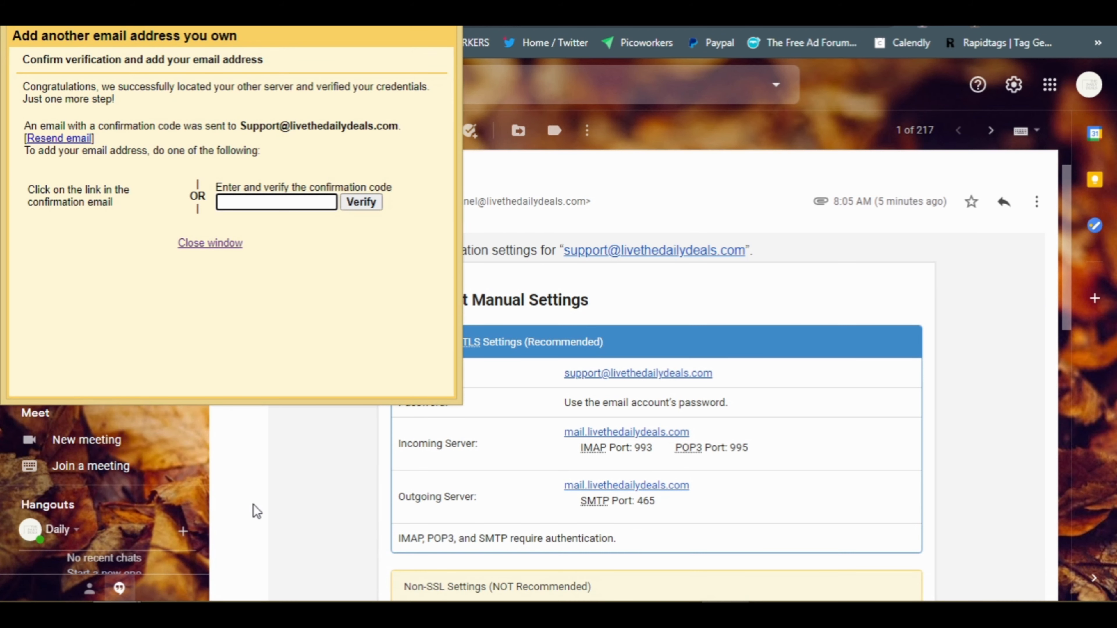
pyautogui.click(951, 278)
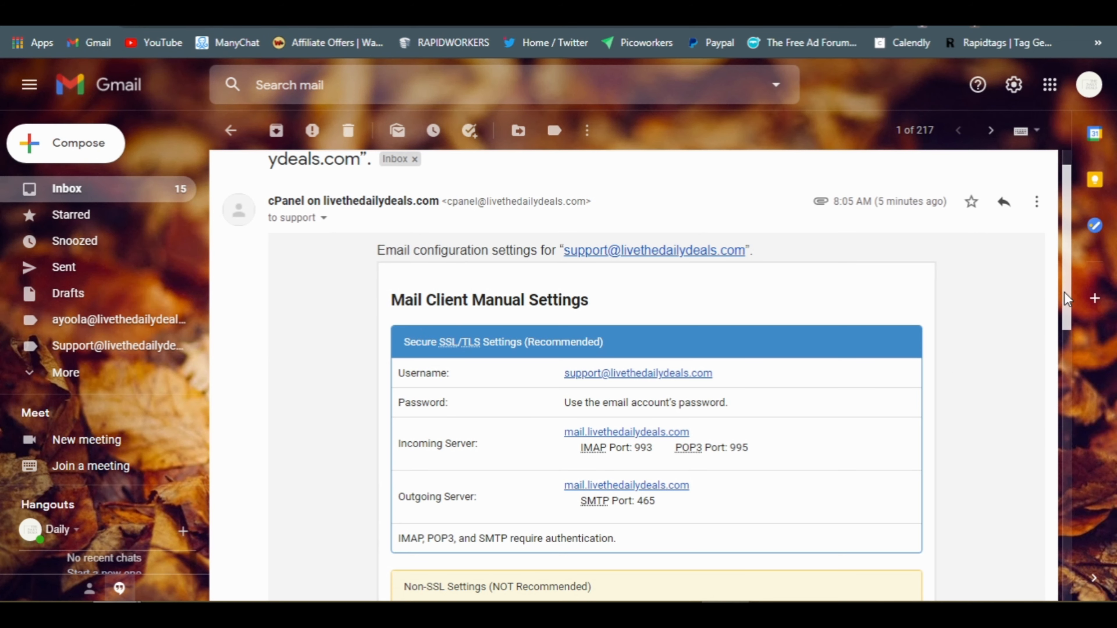
pyautogui.moveTo(1064, 293); pyautogui.dragTo(1081, 237)
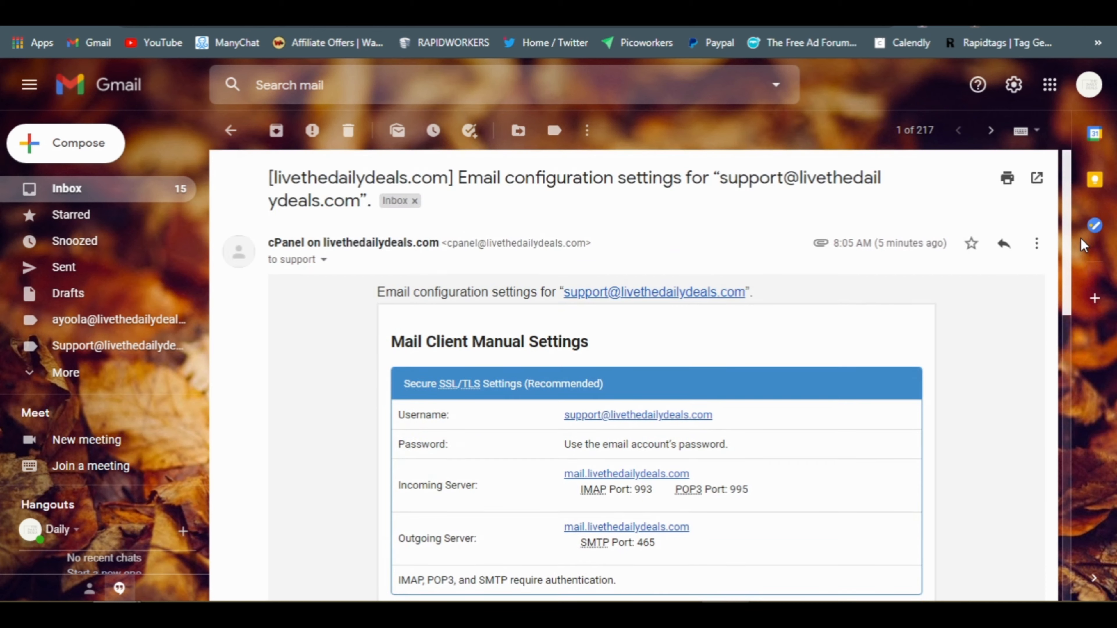
# Leave the email and browse the Updates, Promotions, Social and Primary inbox categories
pyautogui.click(239, 133)
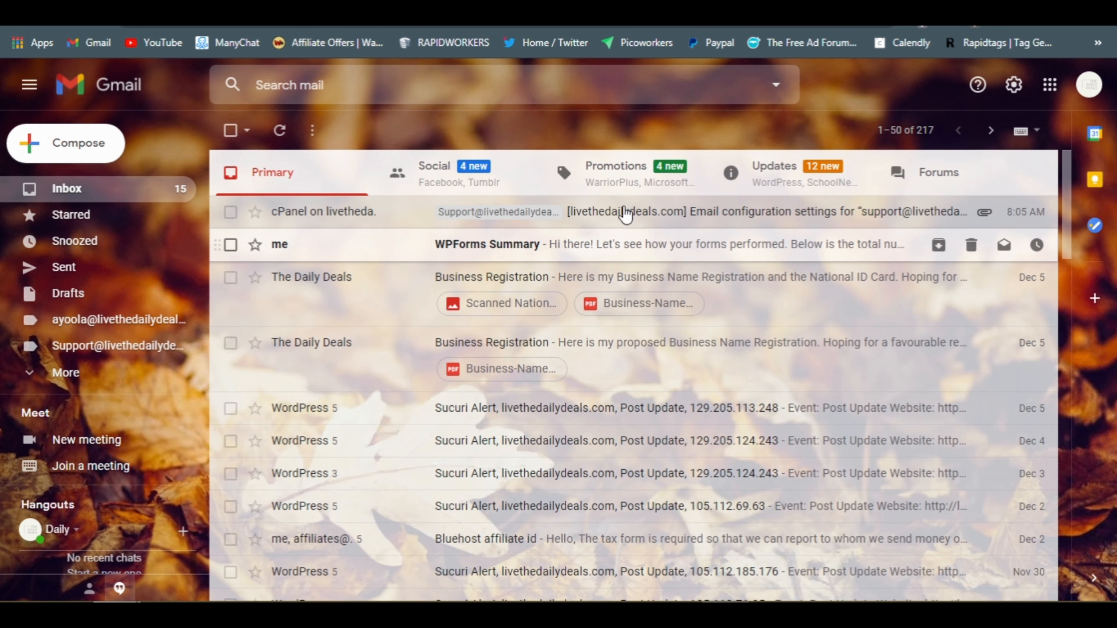
pyautogui.click(786, 178)
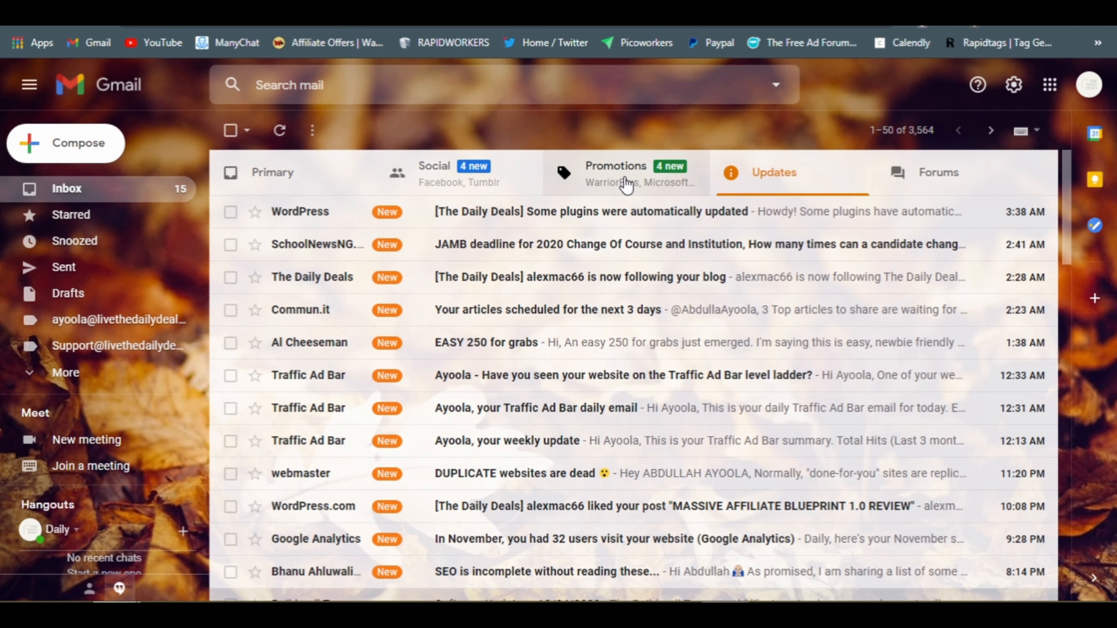
pyautogui.click(626, 184)
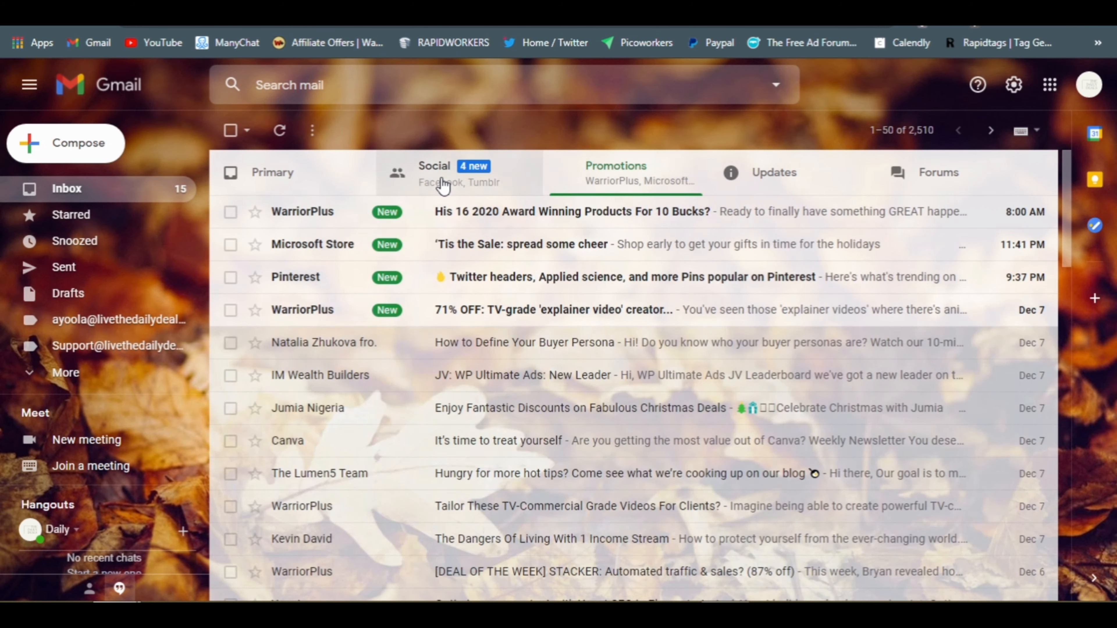
pyautogui.click(444, 184)
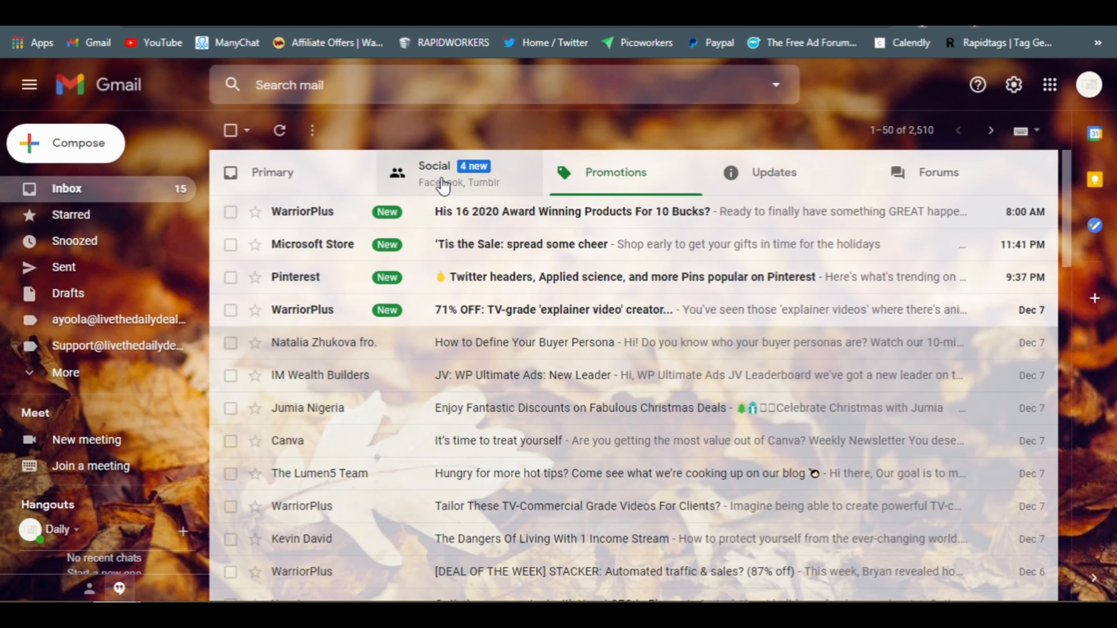
pyautogui.click(315, 186)
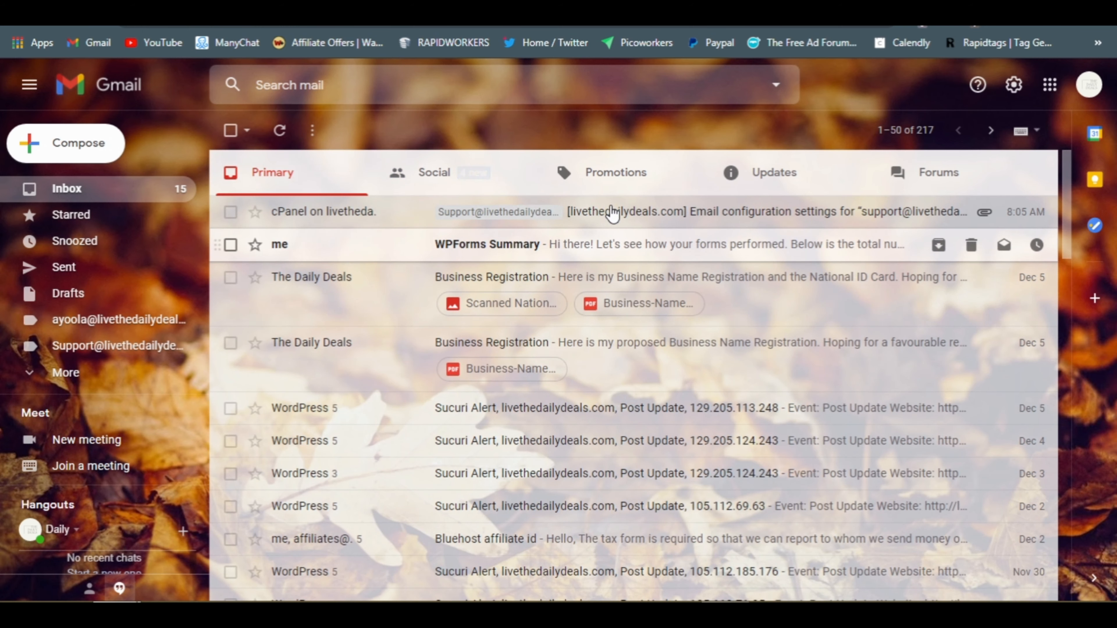
# Reopen the cPanel configuration email, then return to the Support label's message list
pyautogui.click(650, 215)
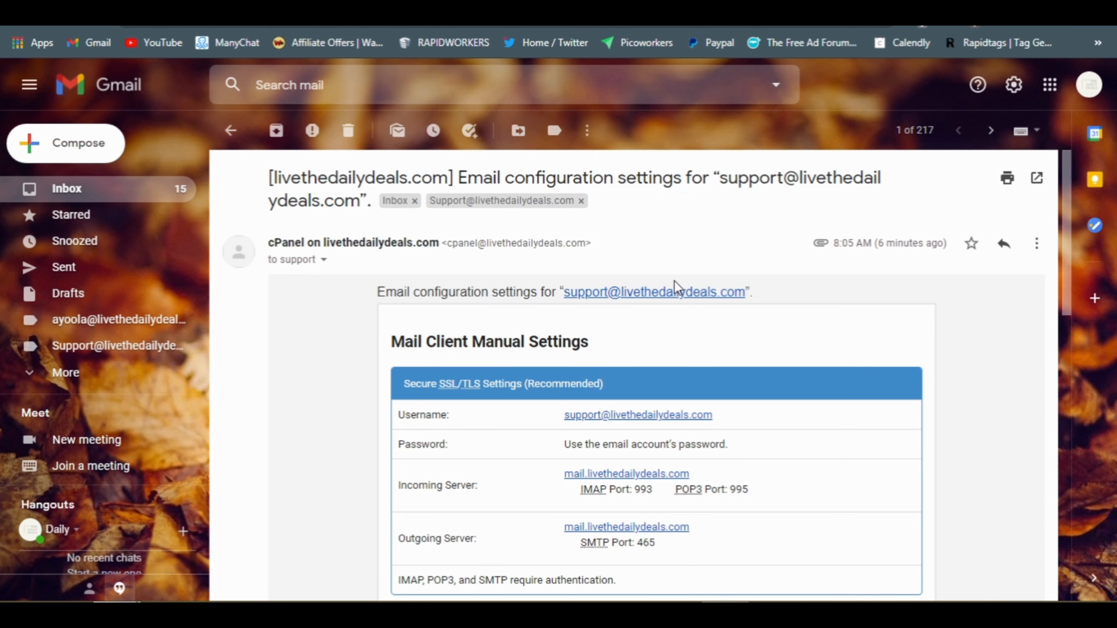
pyautogui.moveTo(1068, 203); pyautogui.dragTo(1078, 164)
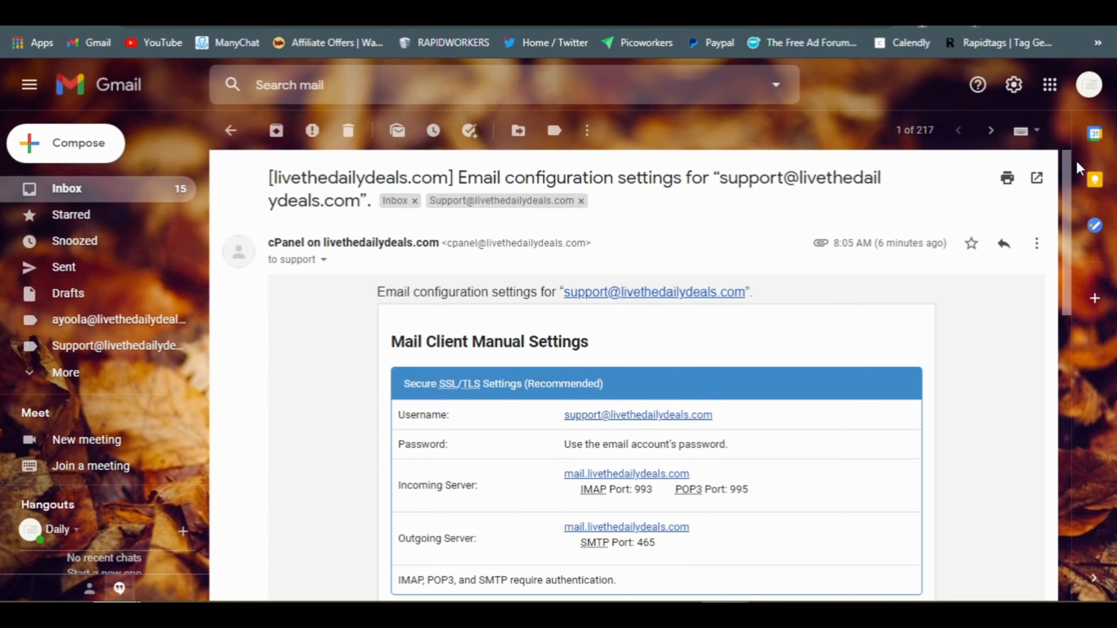
pyautogui.click(232, 132)
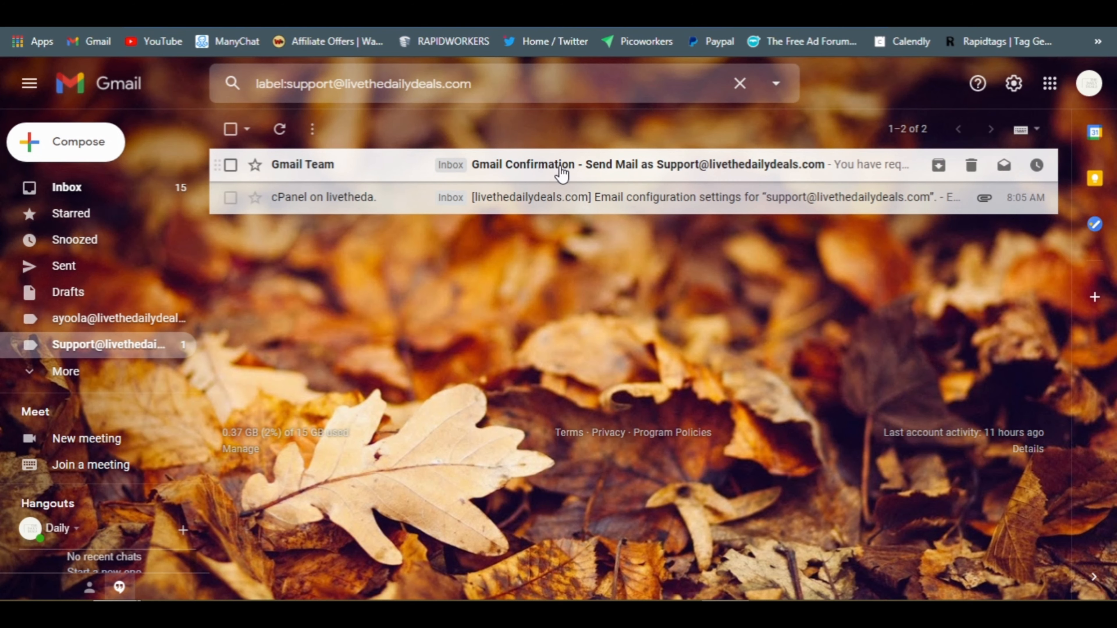
# Copy the code from the Gmail Confirmation email and submit it in the verification window
pyautogui.click(669, 169)
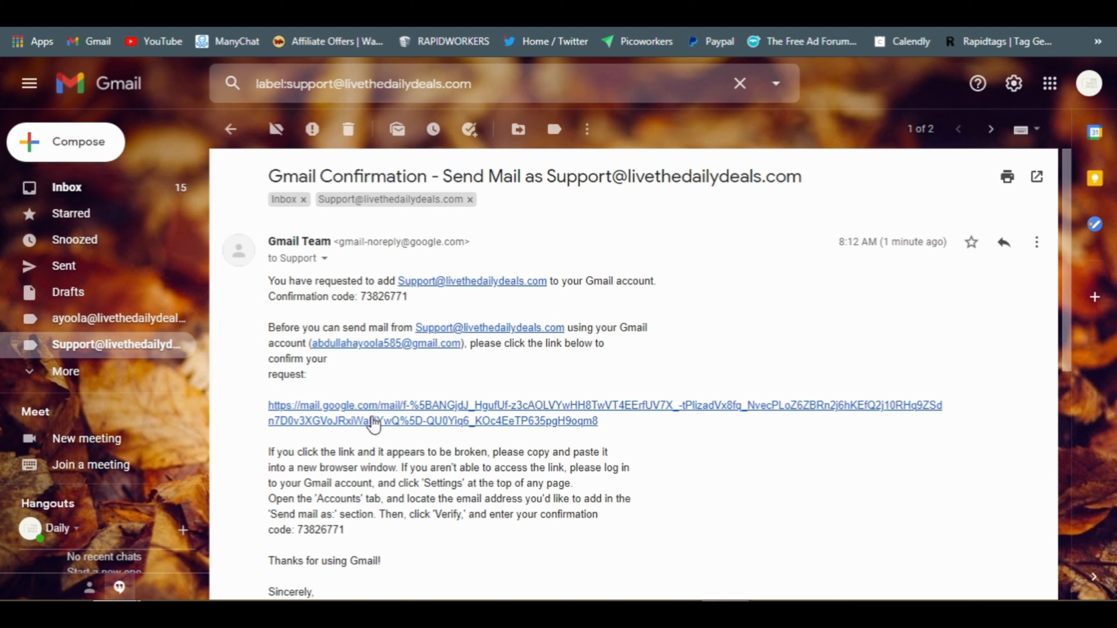
pyautogui.moveTo(359, 296); pyautogui.dragTo(410, 296)
pyautogui.hotkey('ctrl', 'c')
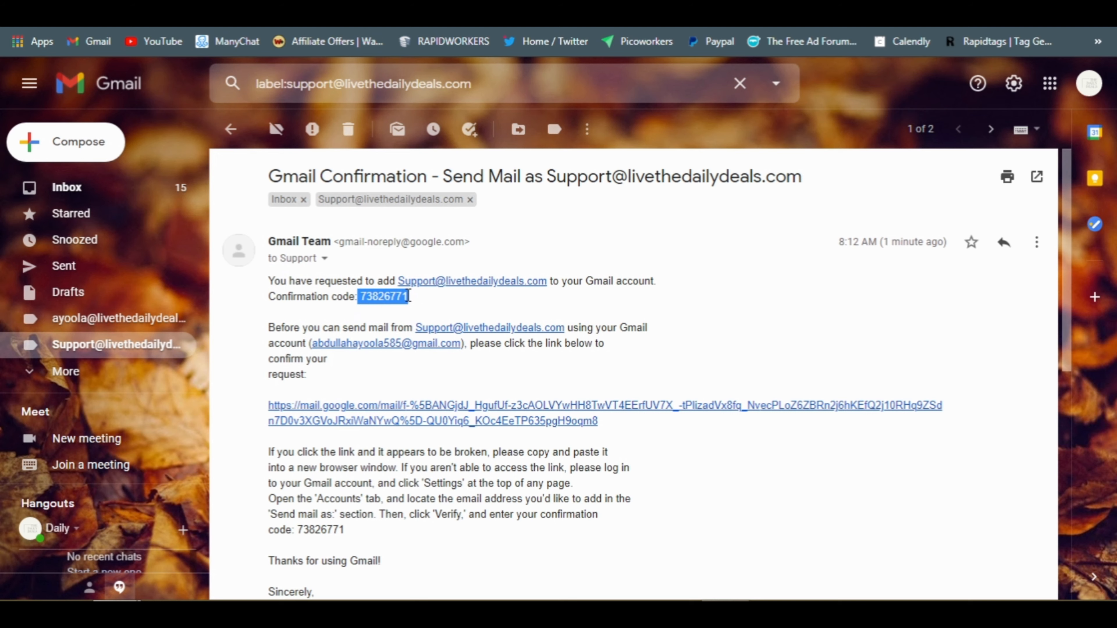
pyautogui.moveTo(115, 587)
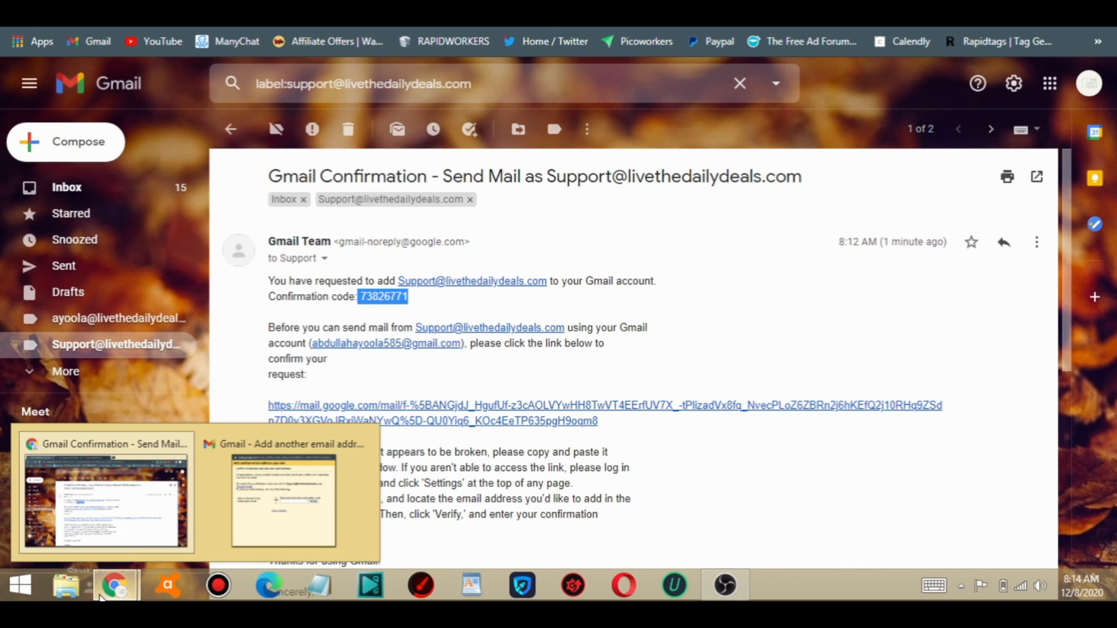
pyautogui.click(318, 493)
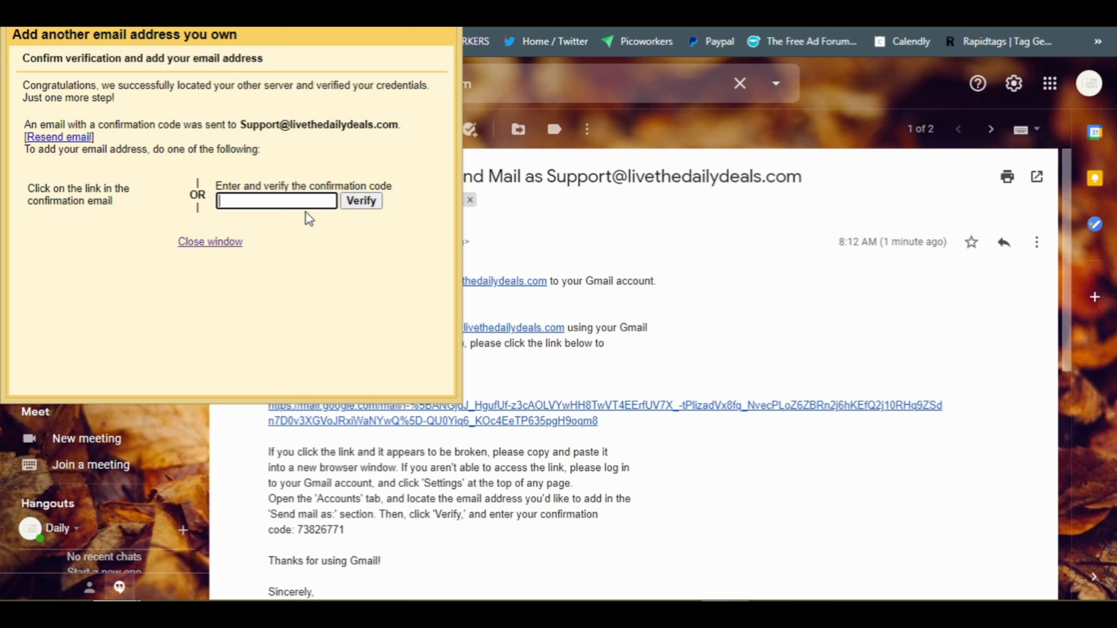
pyautogui.hotkey('ctrl', 'v')
pyautogui.click(364, 202)
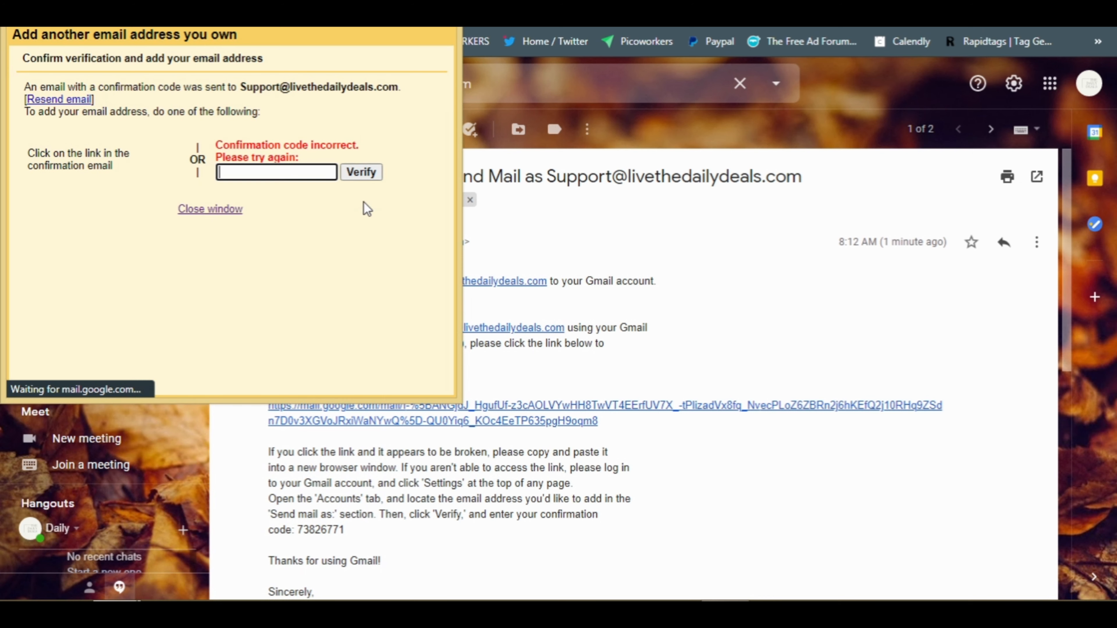
# Reselect the confirmation code in the email and return to the main Gmail window
pyautogui.click(845, 306)
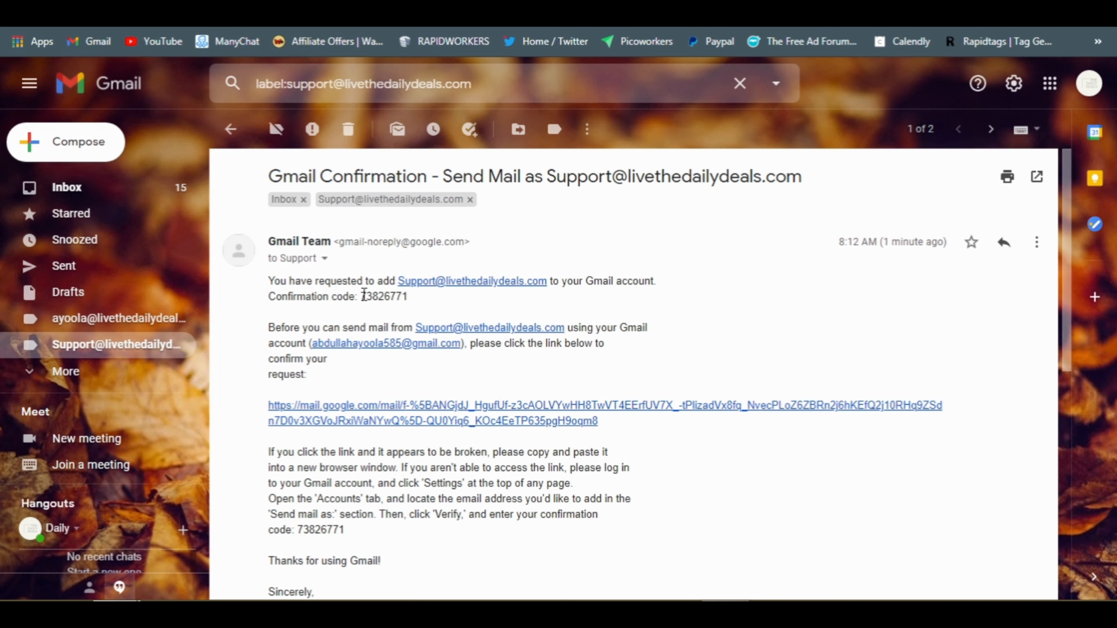
pyautogui.moveTo(363, 295); pyautogui.dragTo(410, 302)
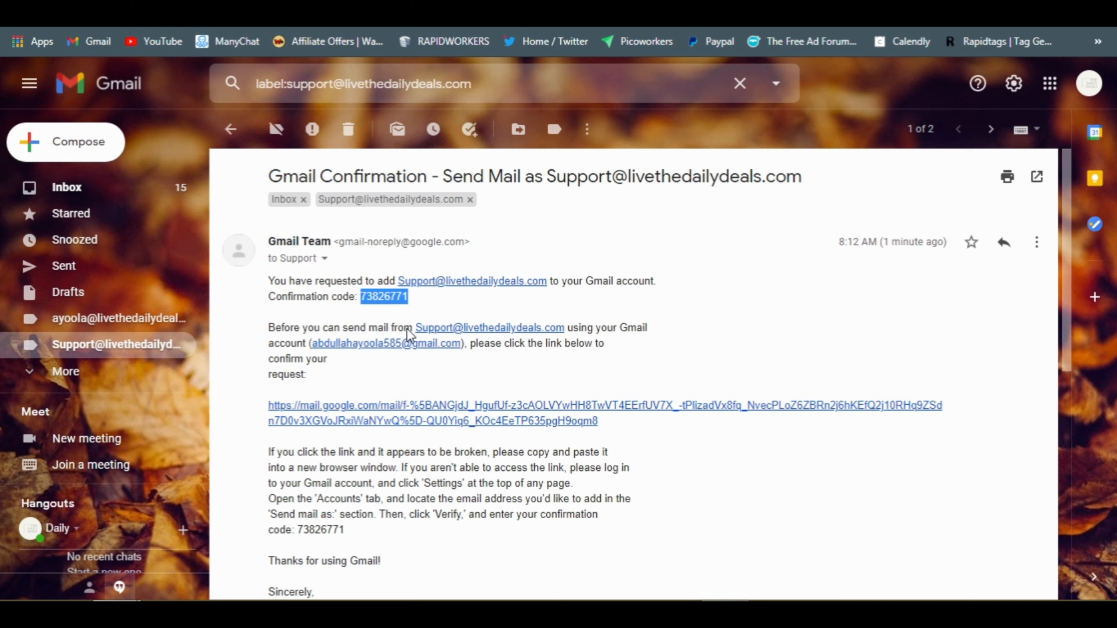
pyautogui.click(116, 585)
pyautogui.click(276, 510)
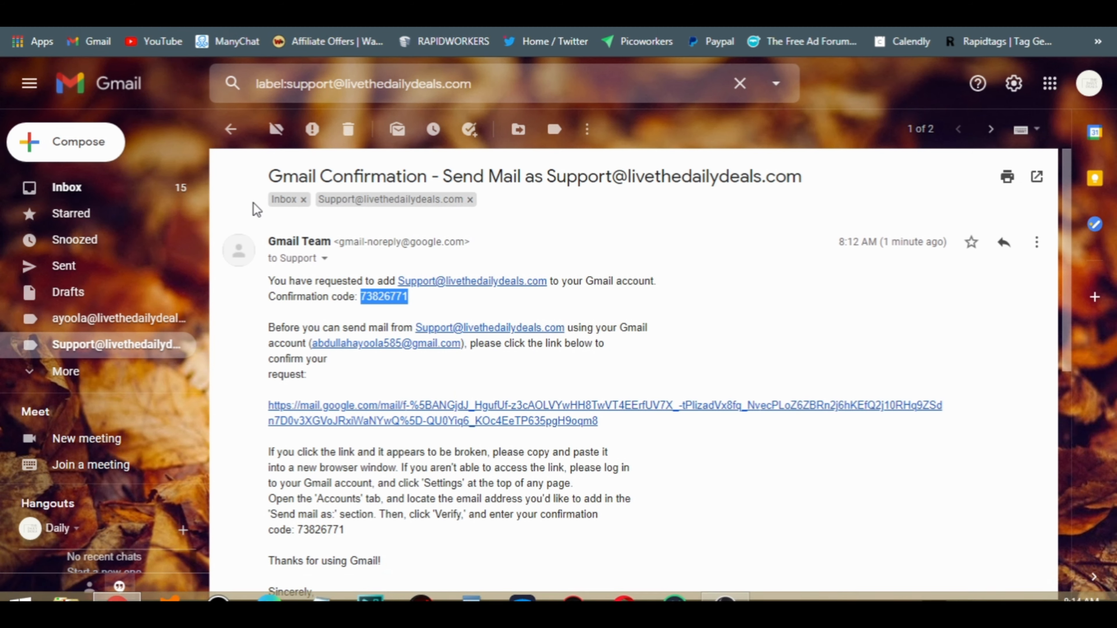
# Return to the Primary inbox and start a new email from the Daily Deals account
pyautogui.click(101, 184)
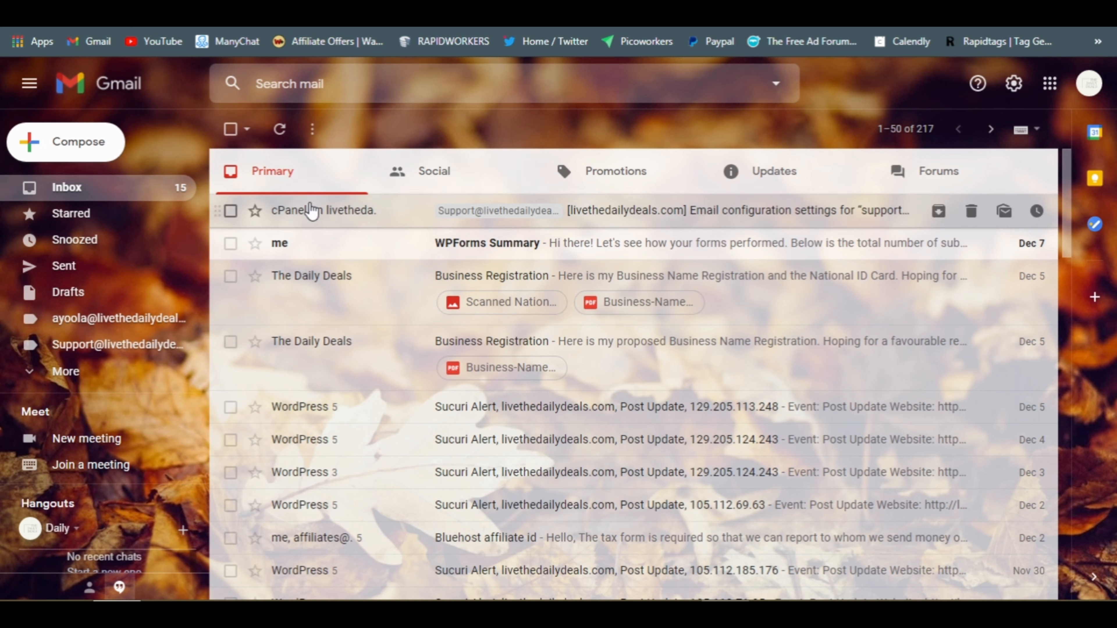
pyautogui.click(71, 148)
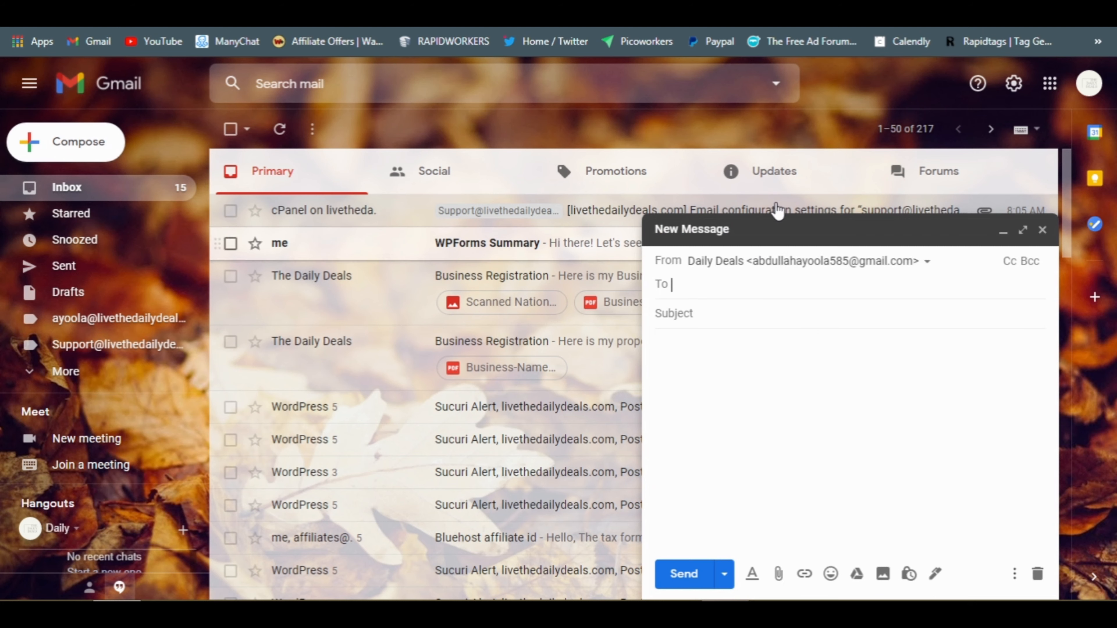